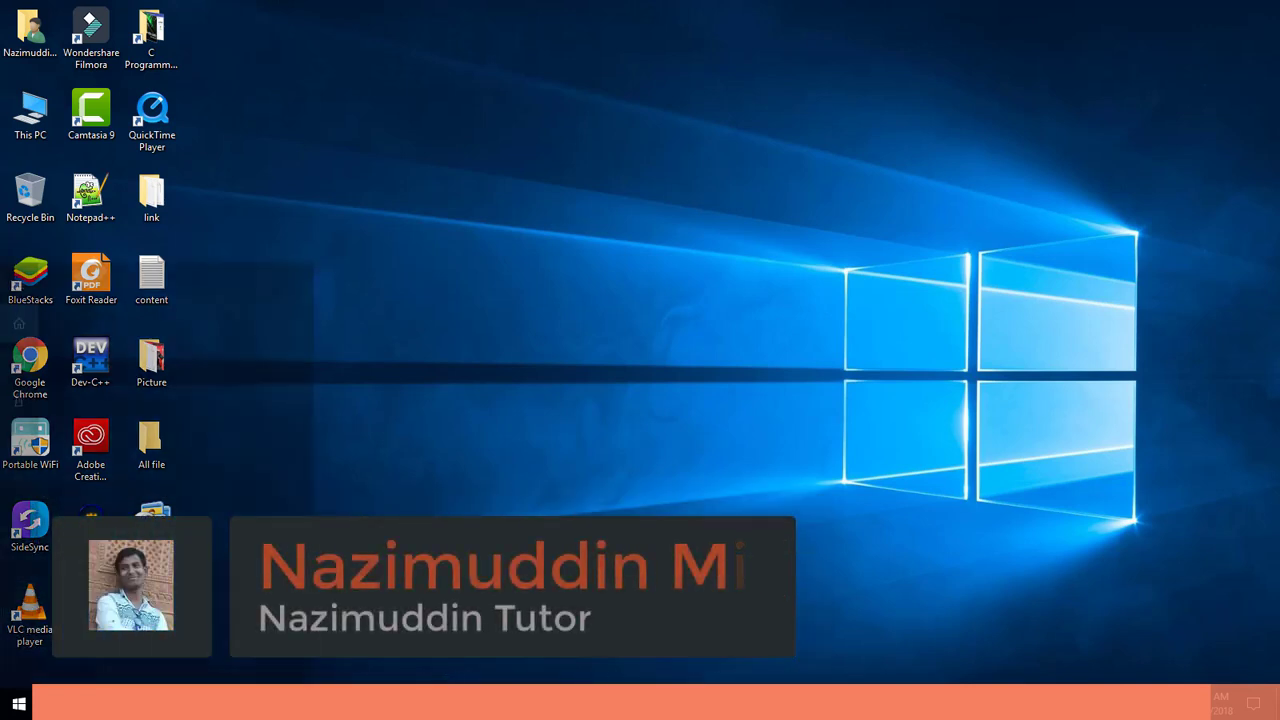
Launch PowerPoint 2016 from the Start search and start a blank presentation.
key("super")
type("PO")
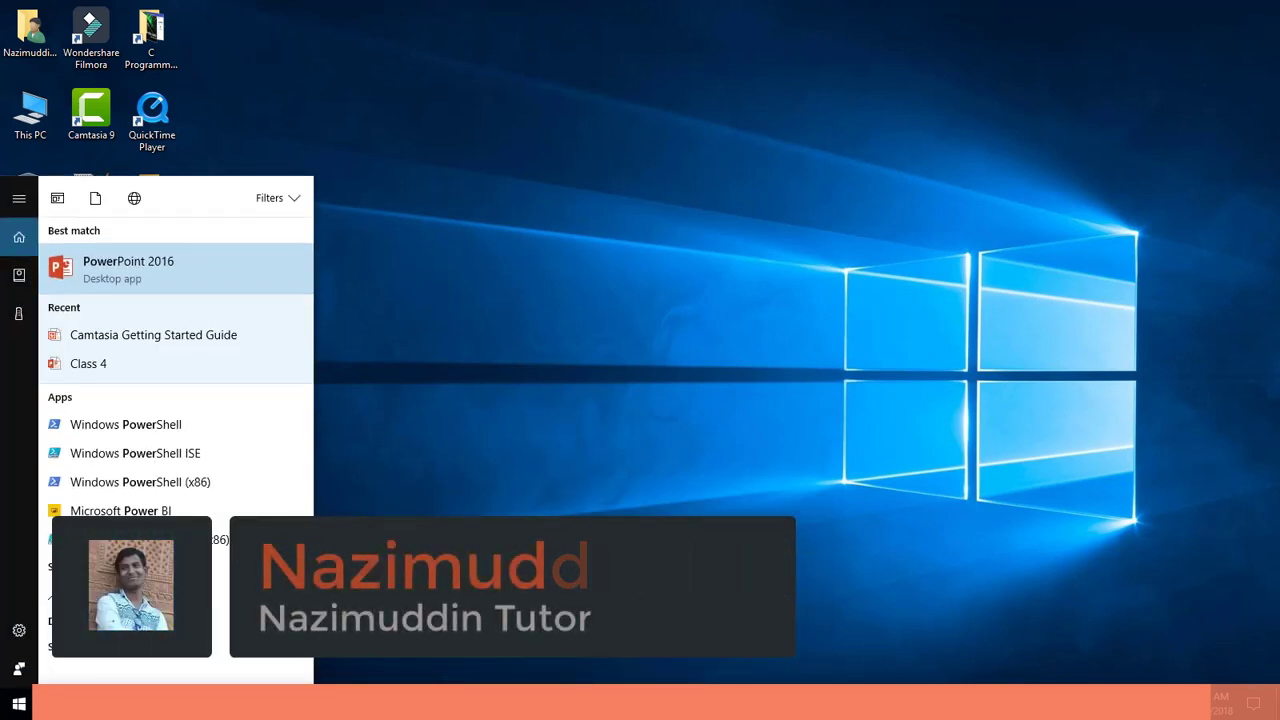
key("Return")
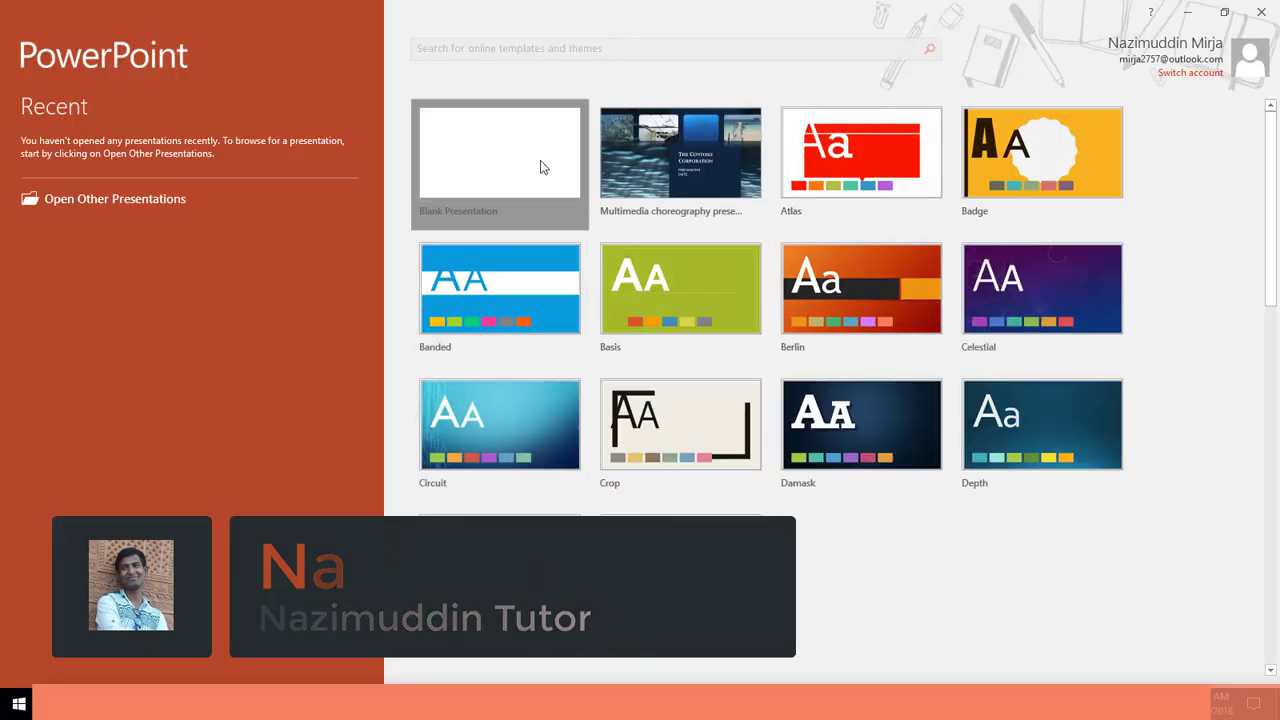
left_click(540, 162)
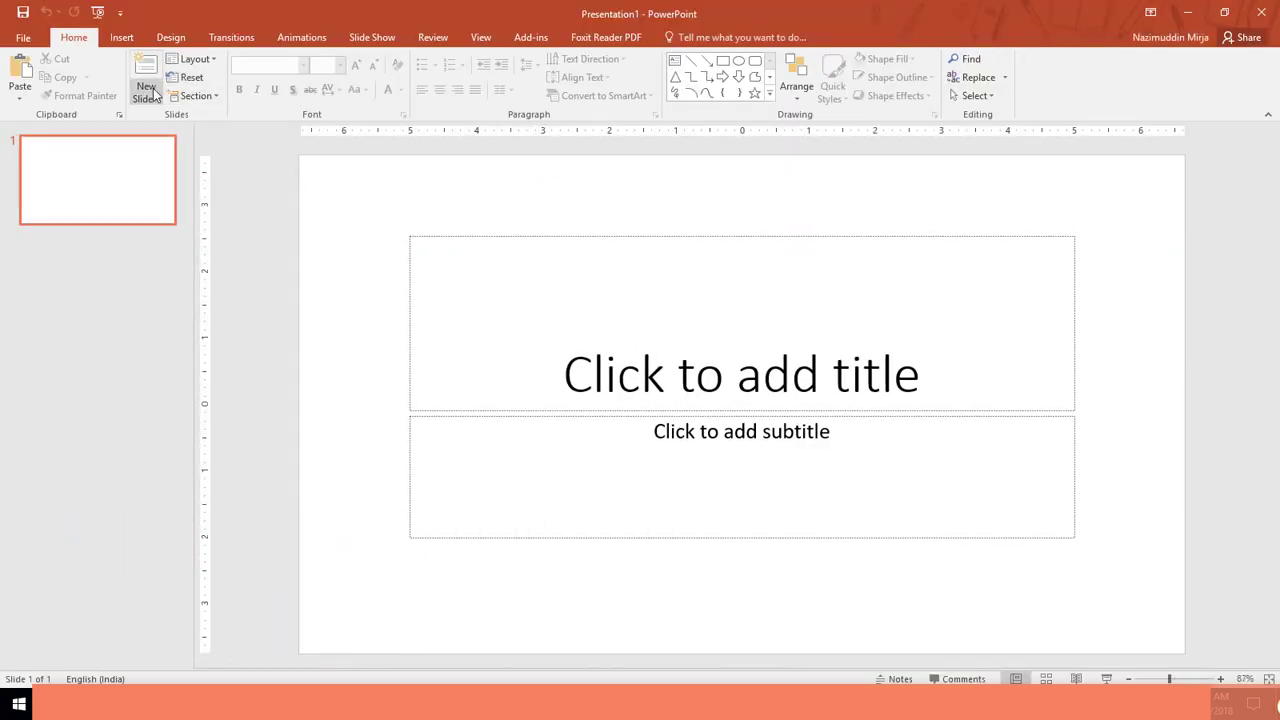
Change the first slide's layout to Blank, removing the title and subtitle placeholders.
left_click(190, 59)
left_click(198, 262)
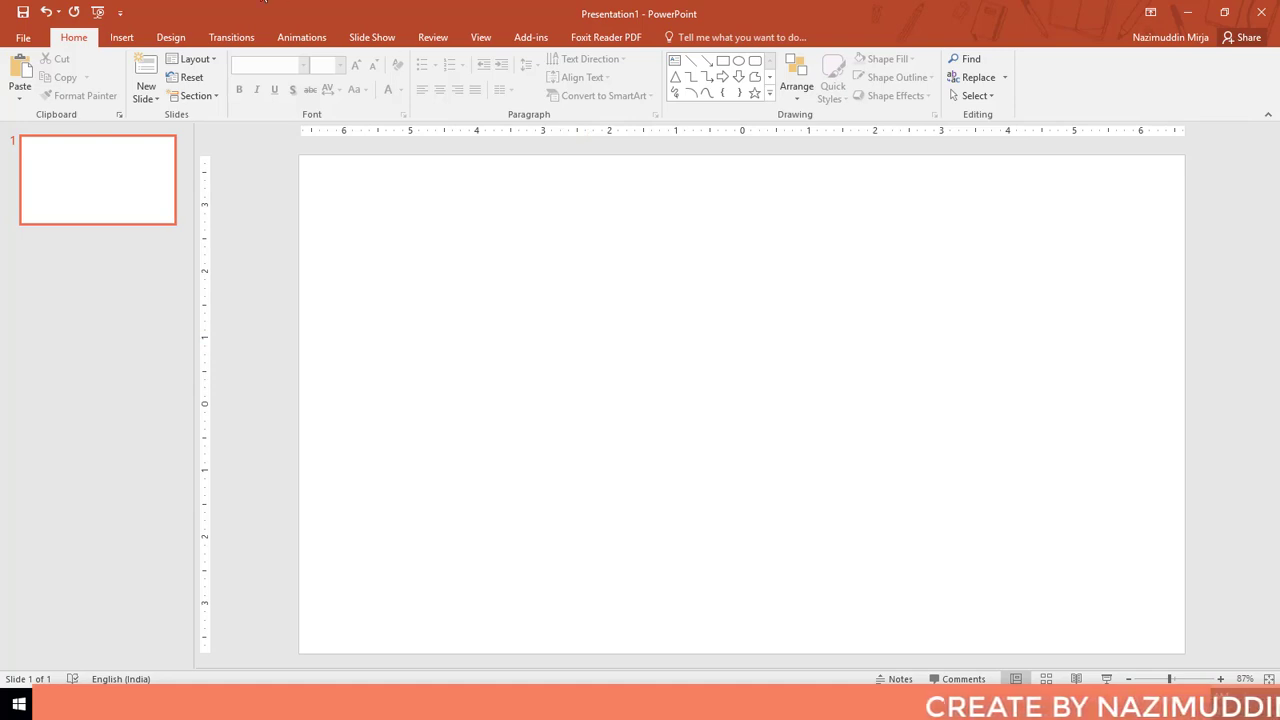
left_click(121, 37)
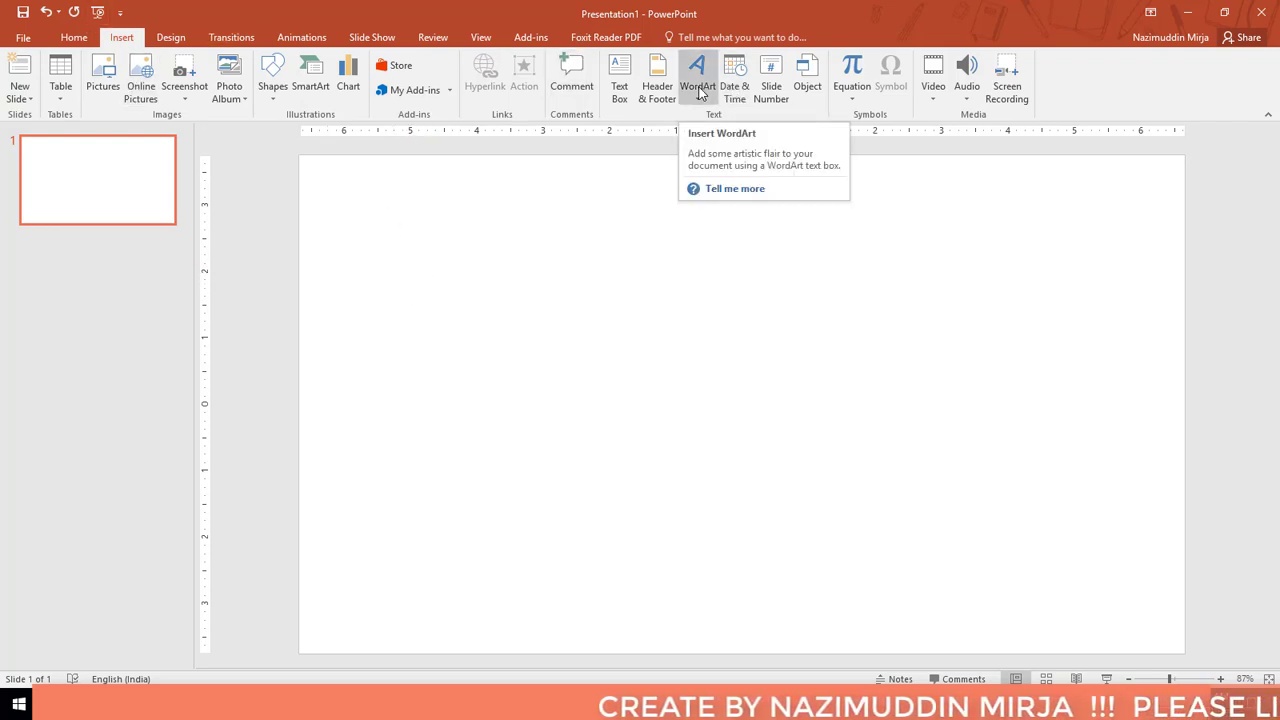
Insert hatched dark-blue WordArt reading 'MY NAME IS' followed by the presenter's full name.
left_click(710, 94)
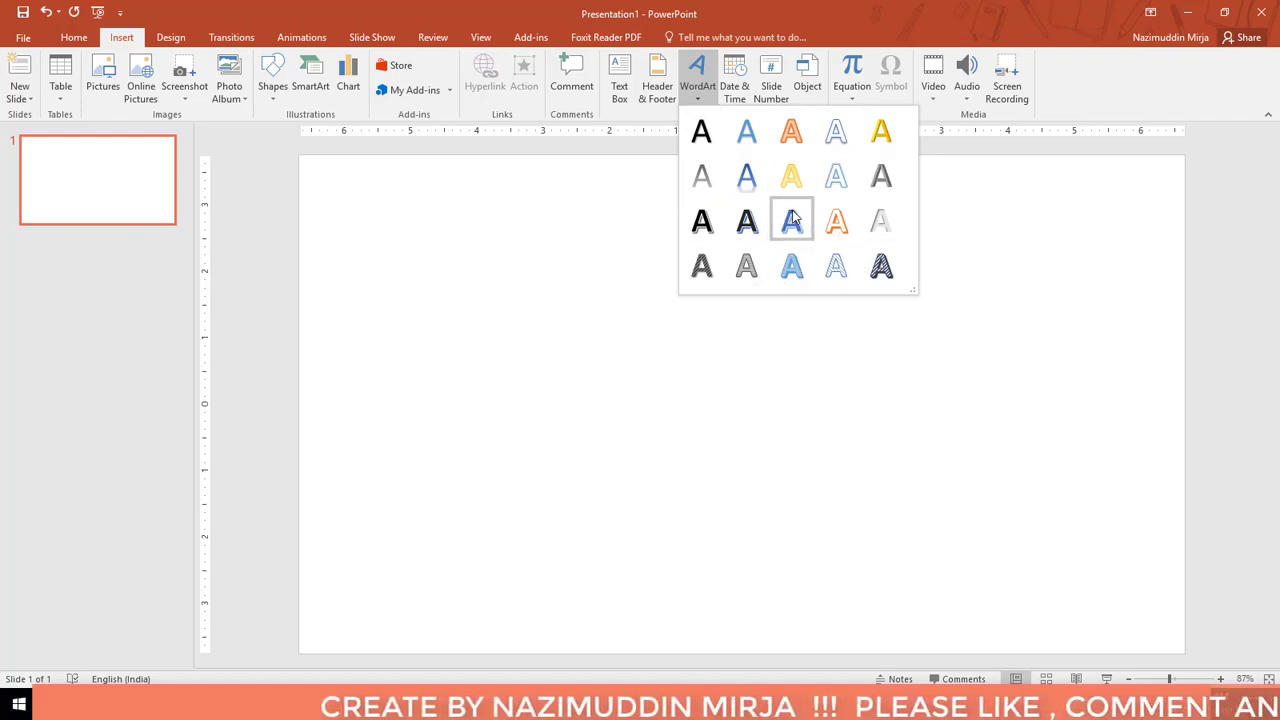
left_click(881, 265)
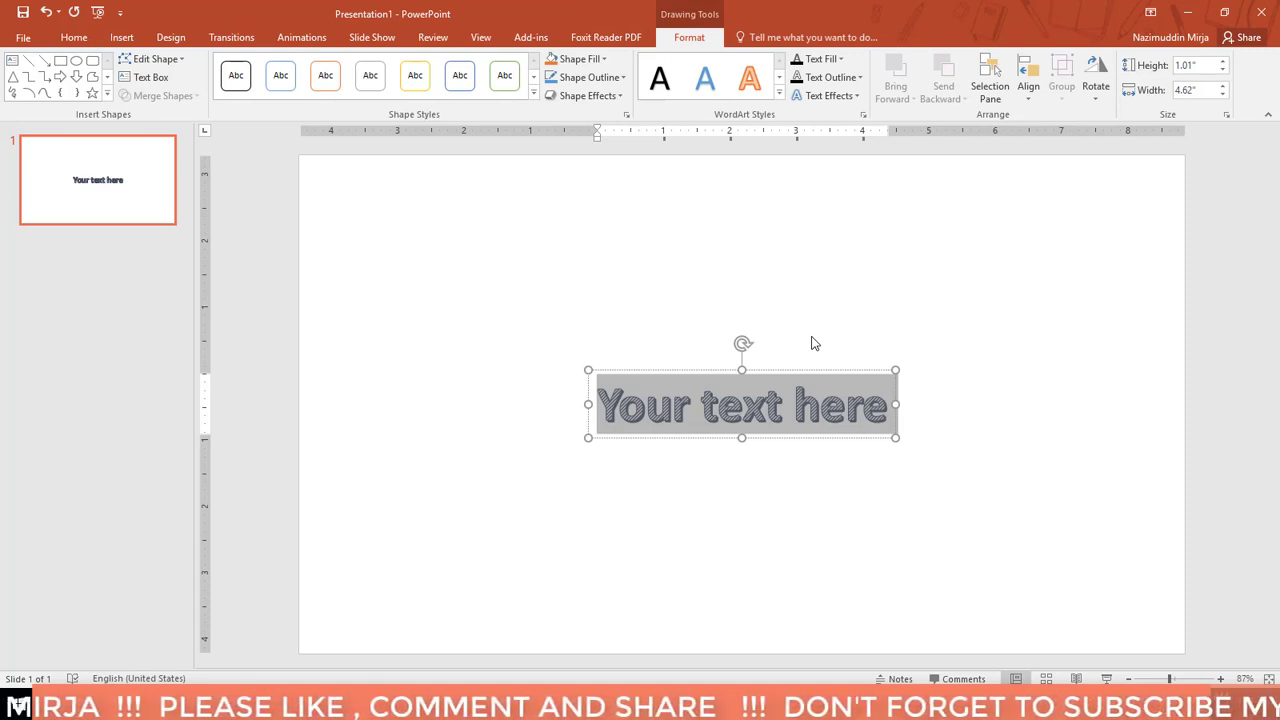
type("MY ")
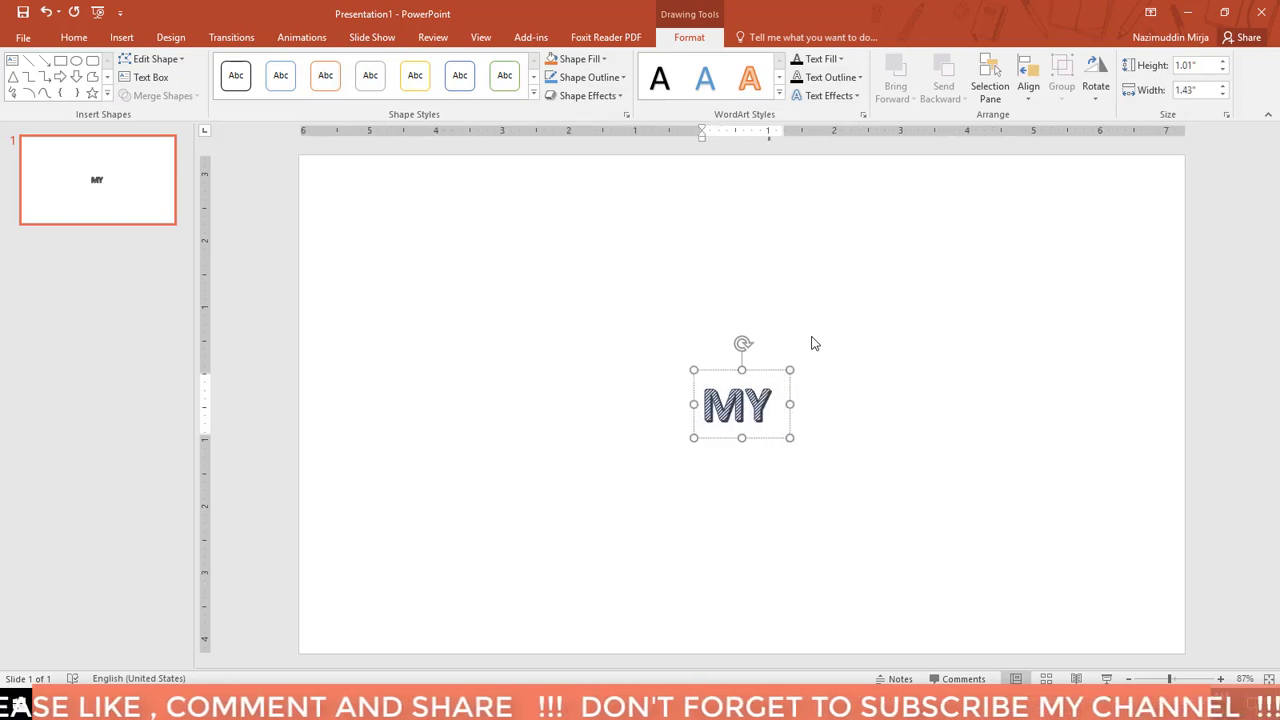
type("NAME IS N")
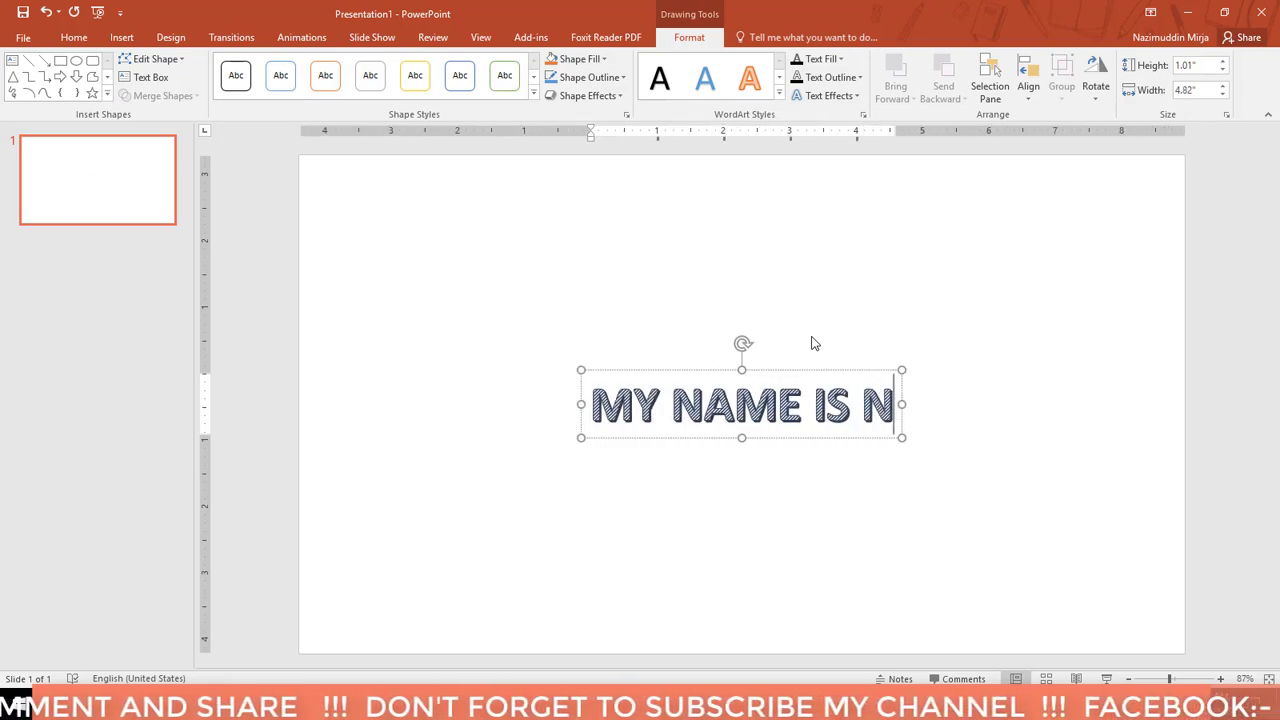
type("AZIMUDDIN ")
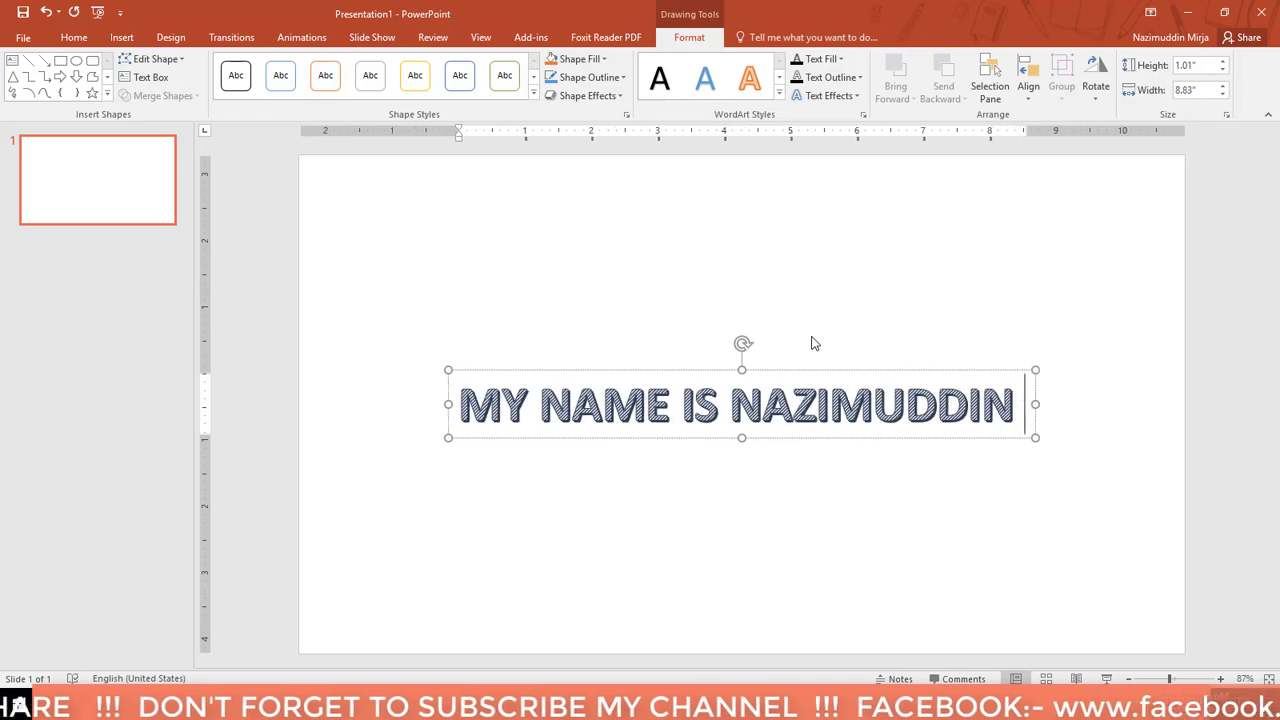
type("MIRJAA")
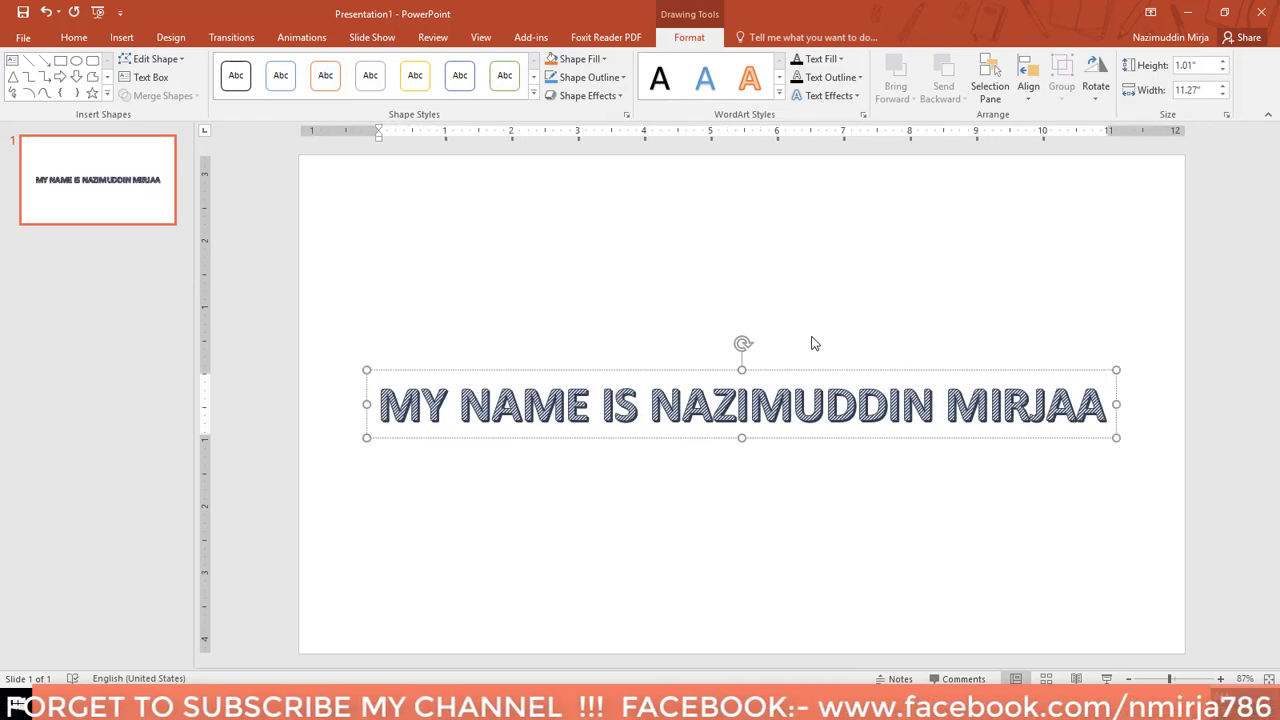
key("BackSpace")
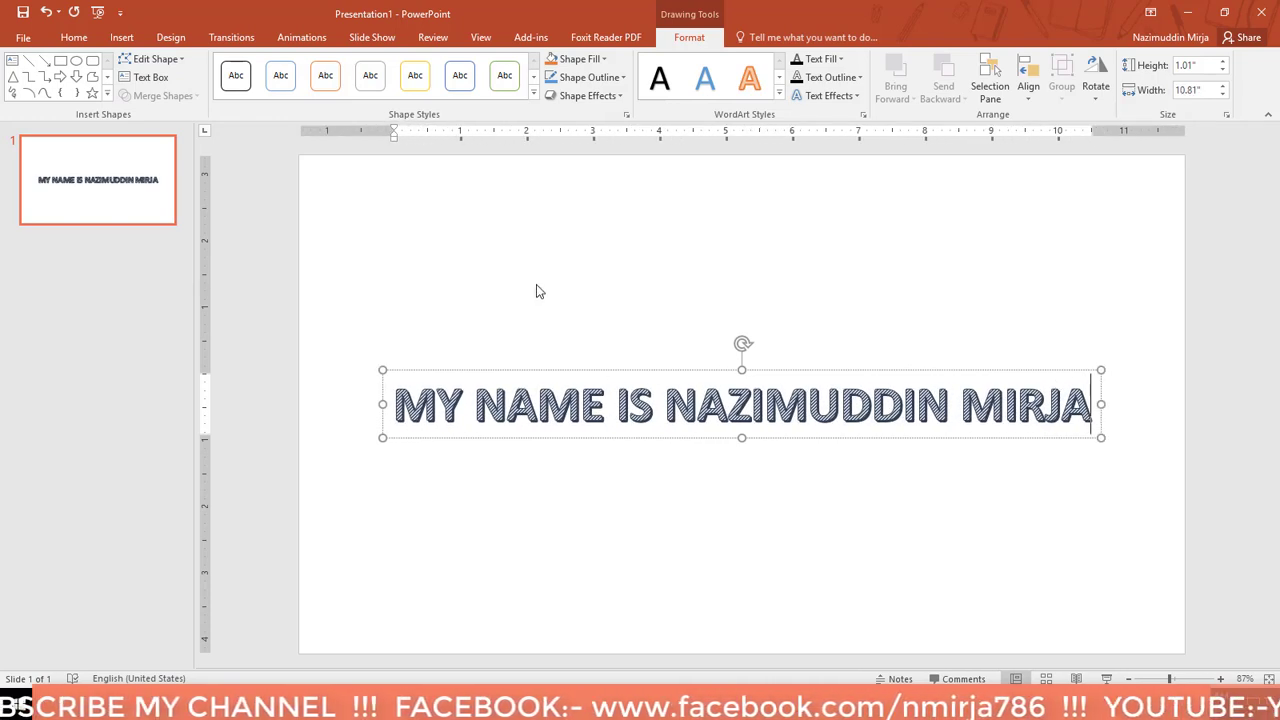
Move the name WordArt to the slide top and Ctrl-drag a duplicate near the bottom.
left_click_drag(754, 371, 738, 201)
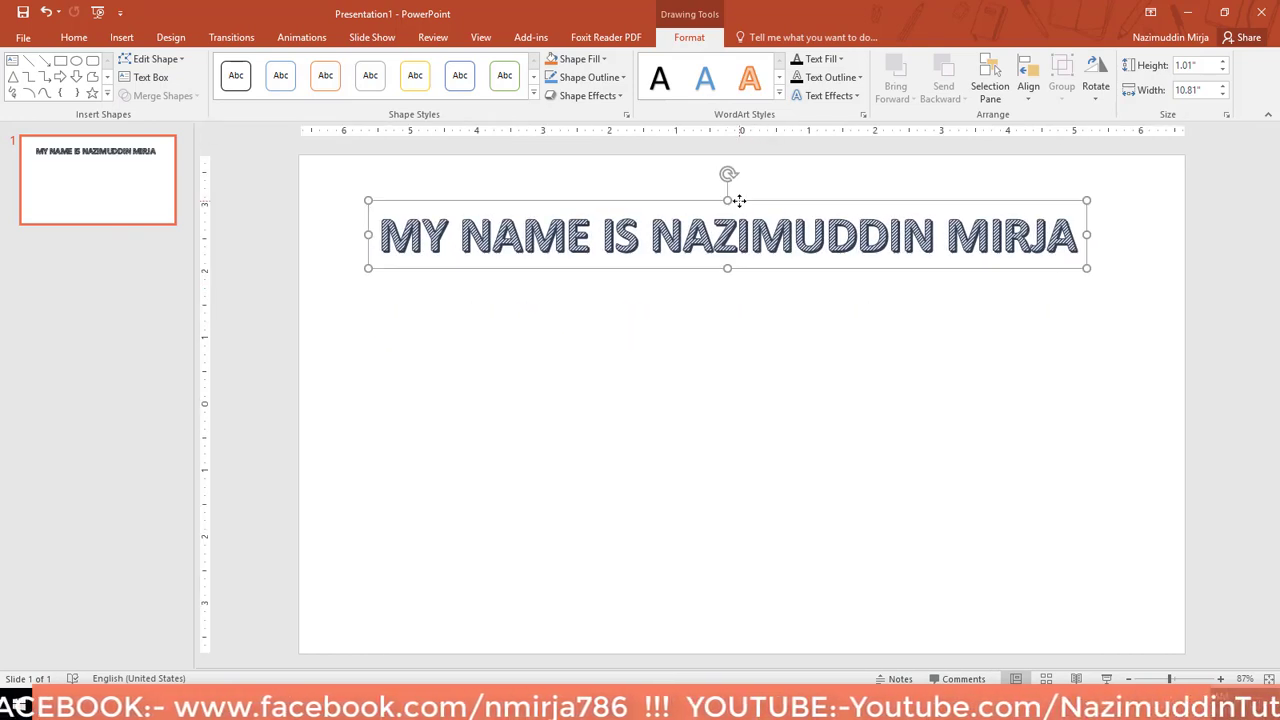
left_click(766, 198)
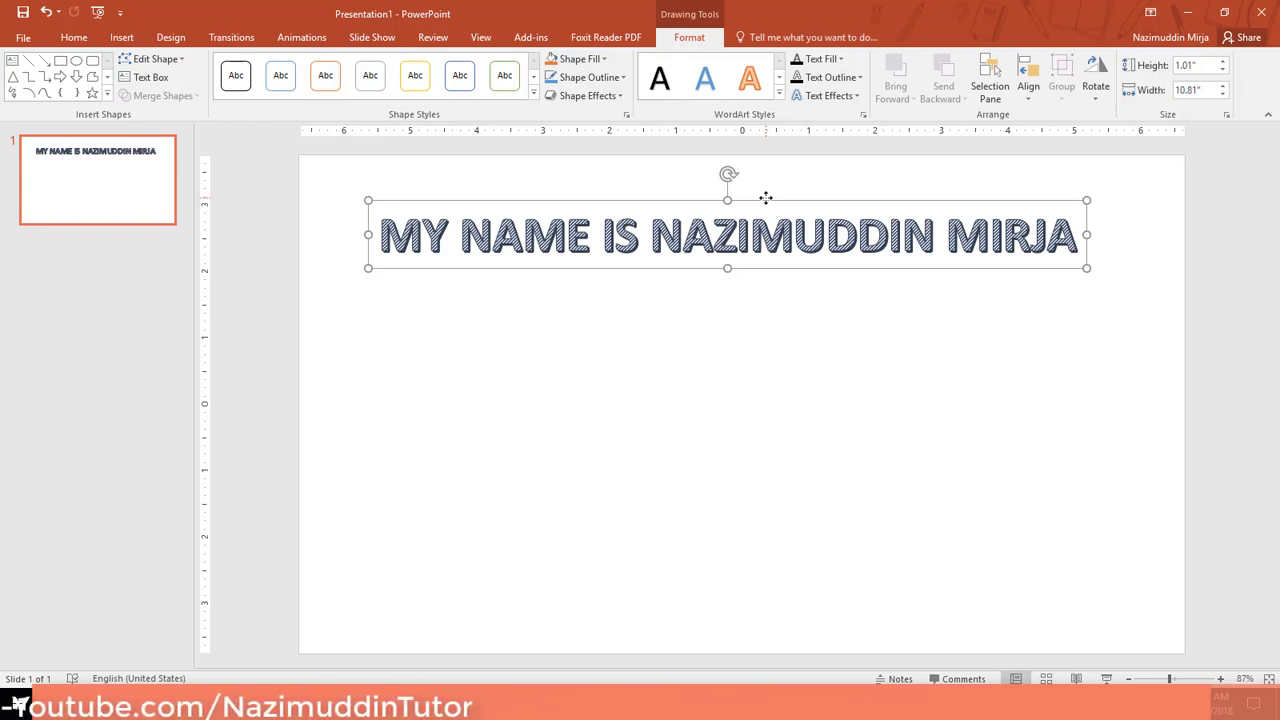
left_click_drag(766, 198, 770, 483)
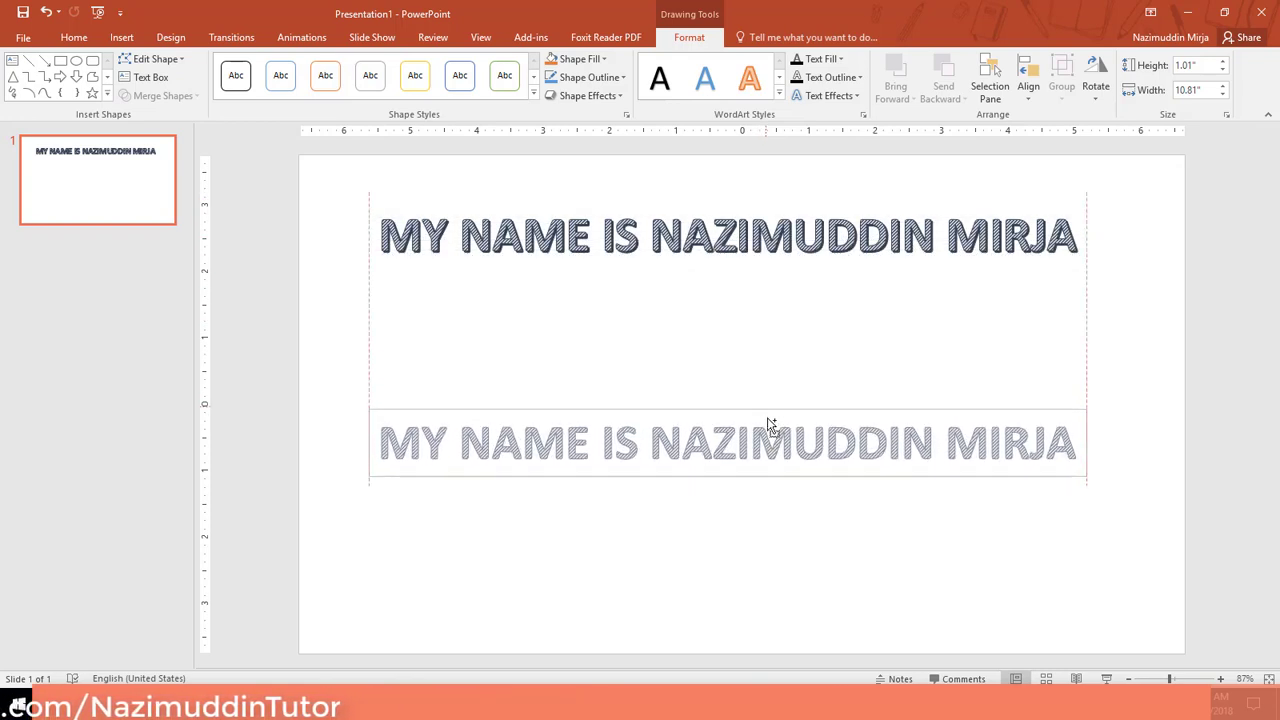
left_click_drag(770, 483, 770, 545)
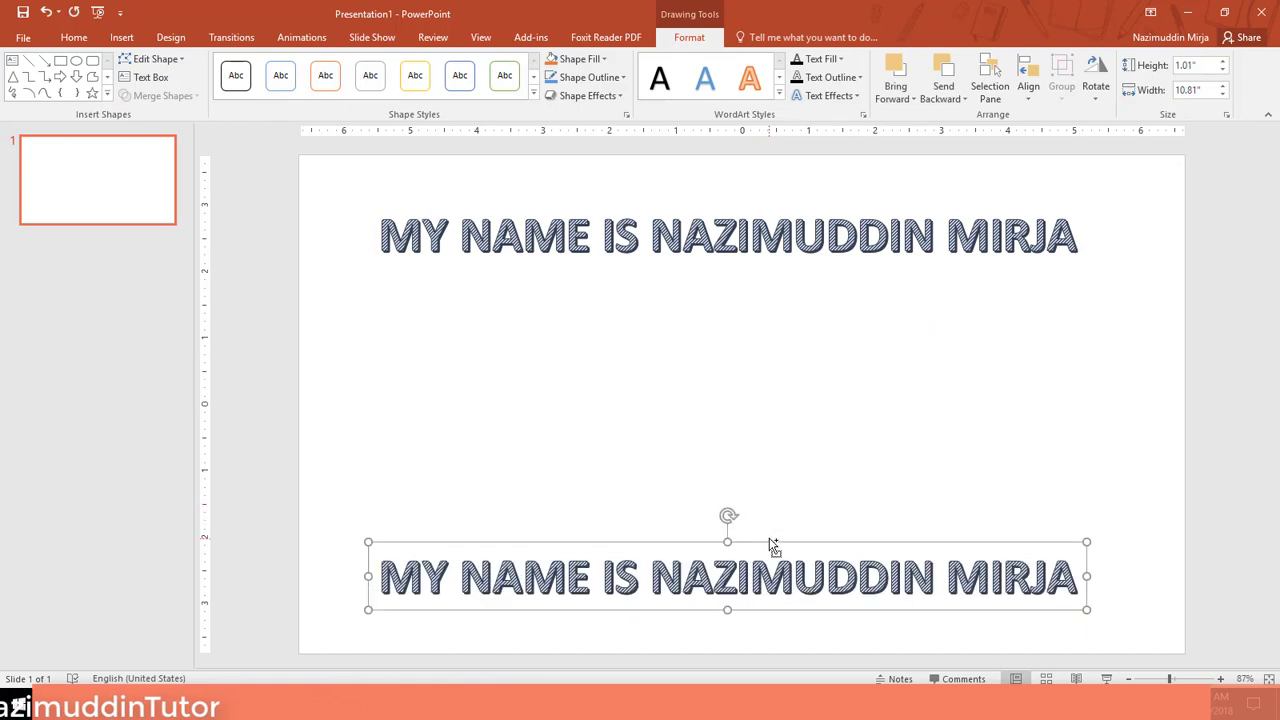
left_click(614, 236)
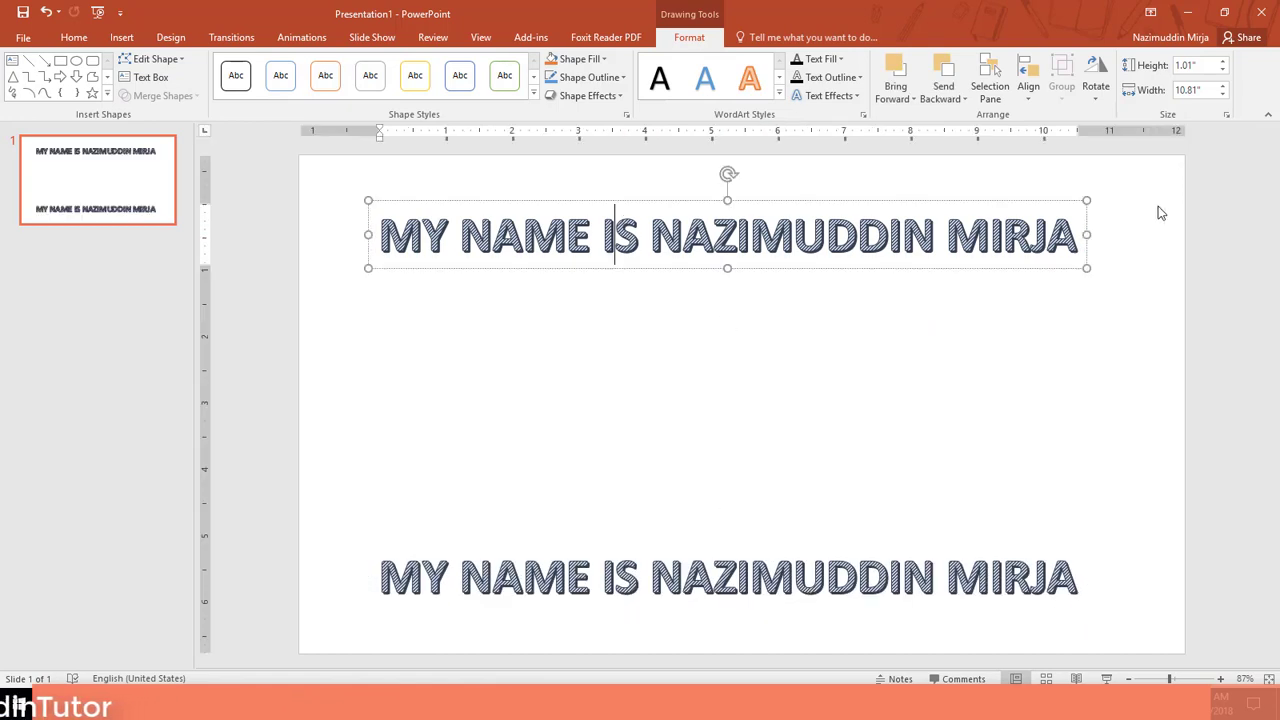
left_click(749, 578)
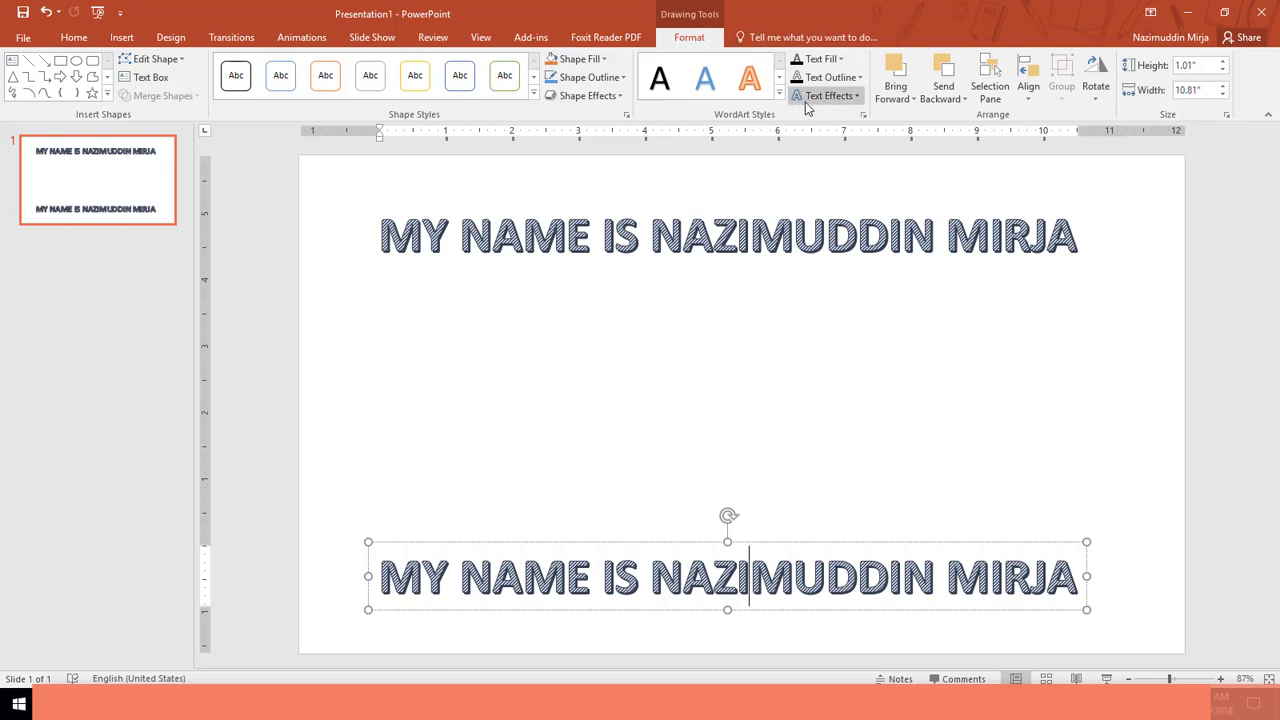
Apply the Arch Up transform to the lower WordArt copy.
left_click(825, 96)
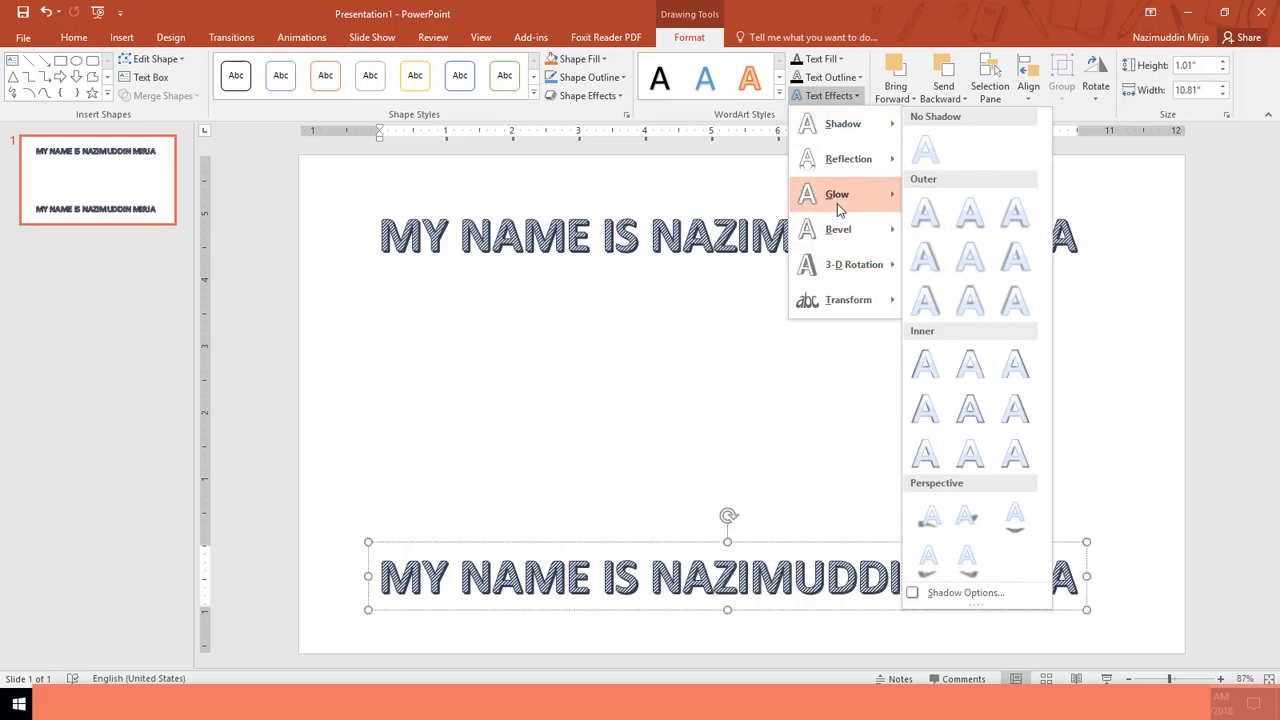
mouse_move(837, 194)
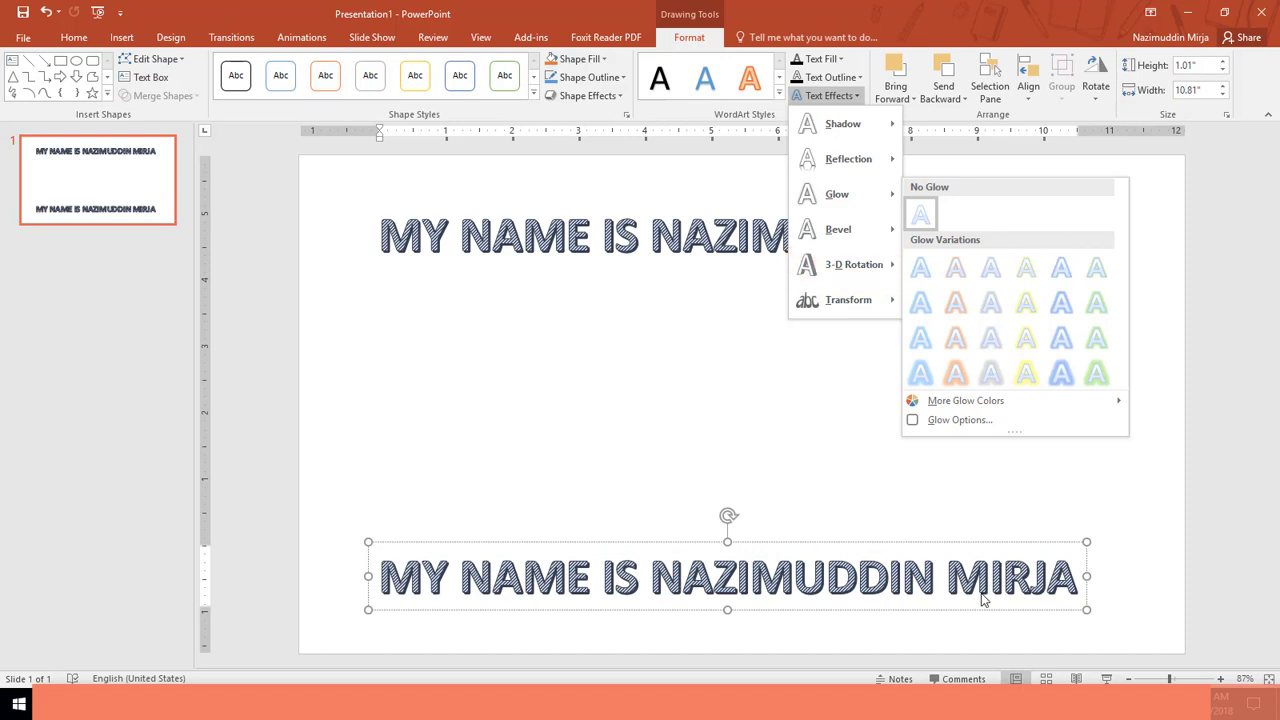
left_click(1072, 567)
left_click_drag(1075, 567, 360, 565)
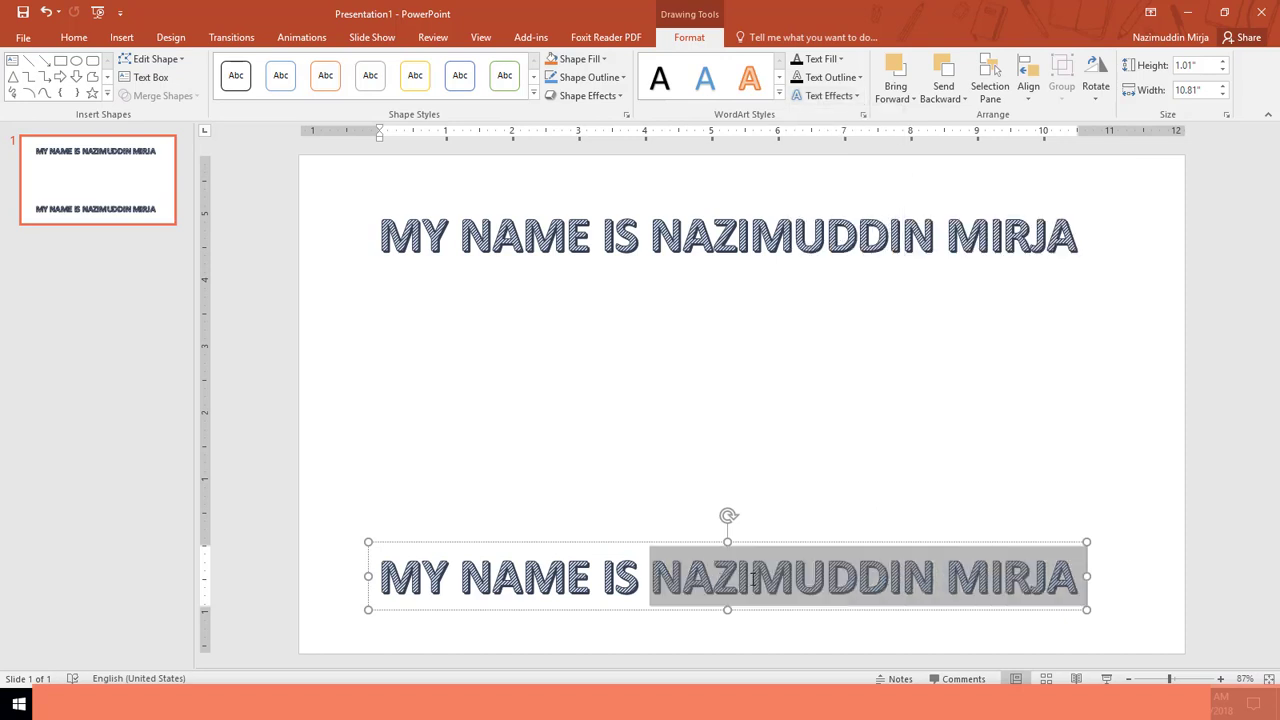
left_click(815, 95)
mouse_move(847, 300)
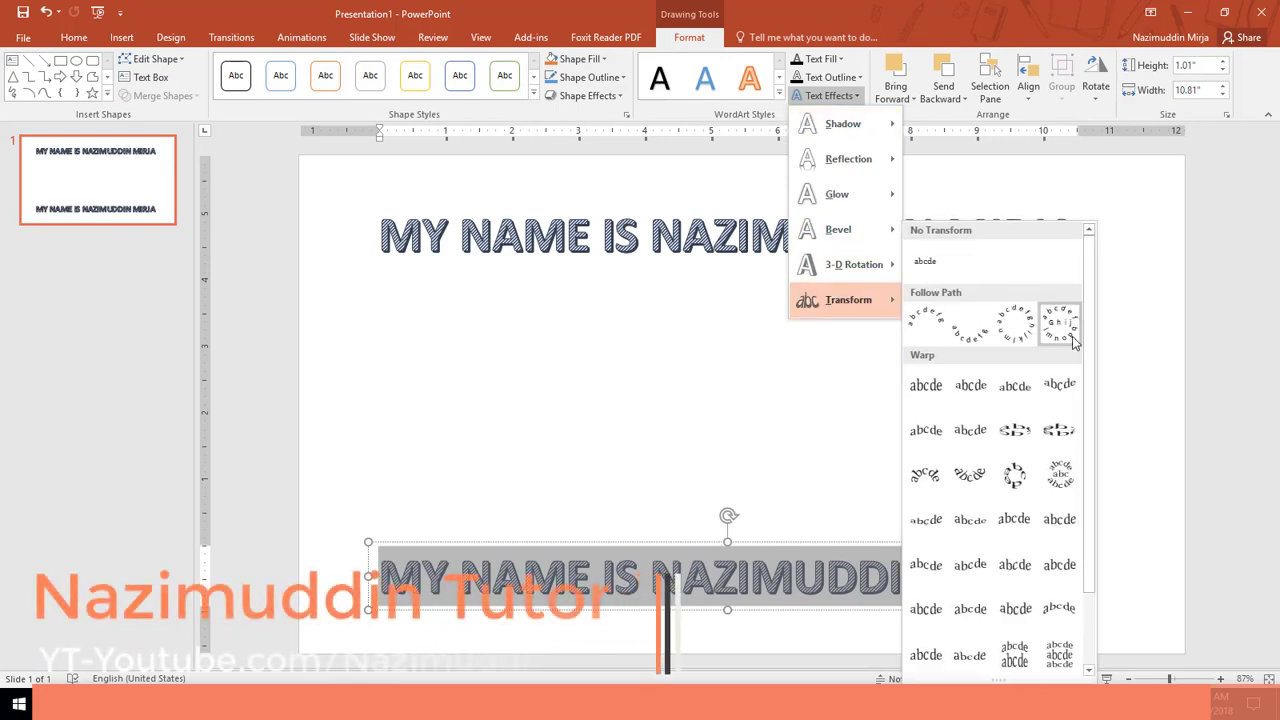
left_click(937, 327)
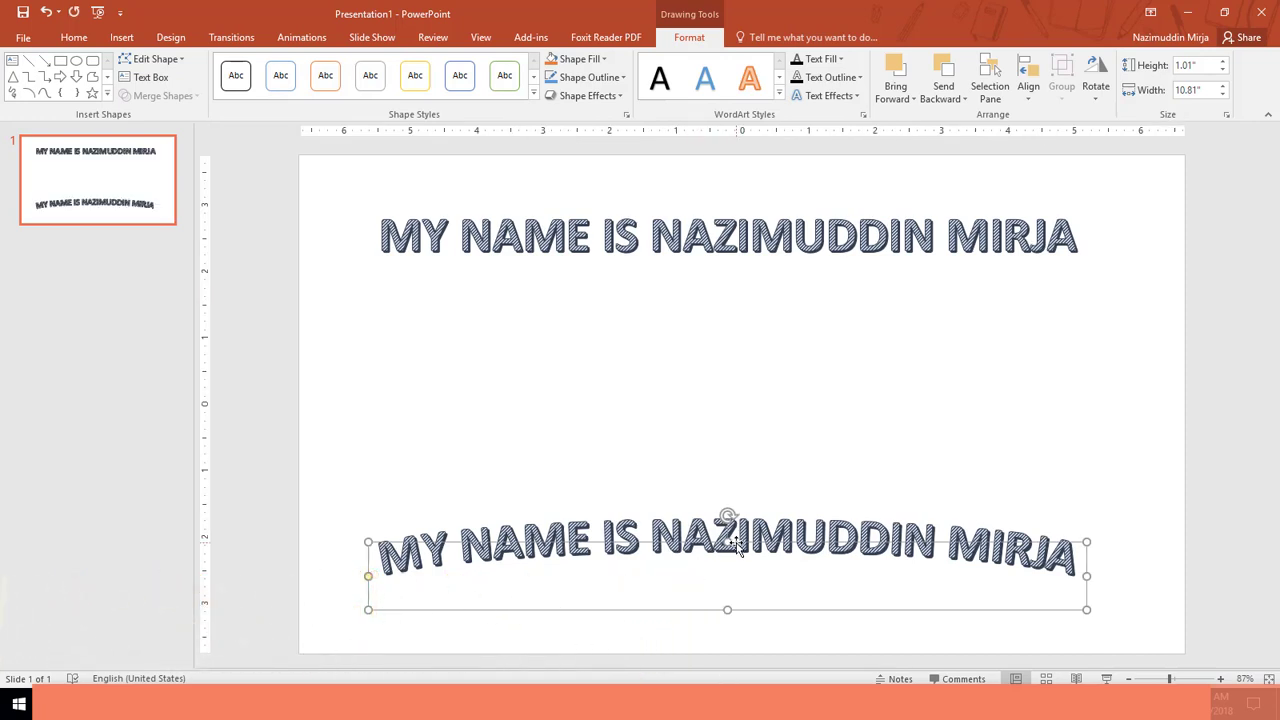
Resize the arched name to deepen its curve and move it beneath the straight title.
left_click_drag(735, 545, 751, 473)
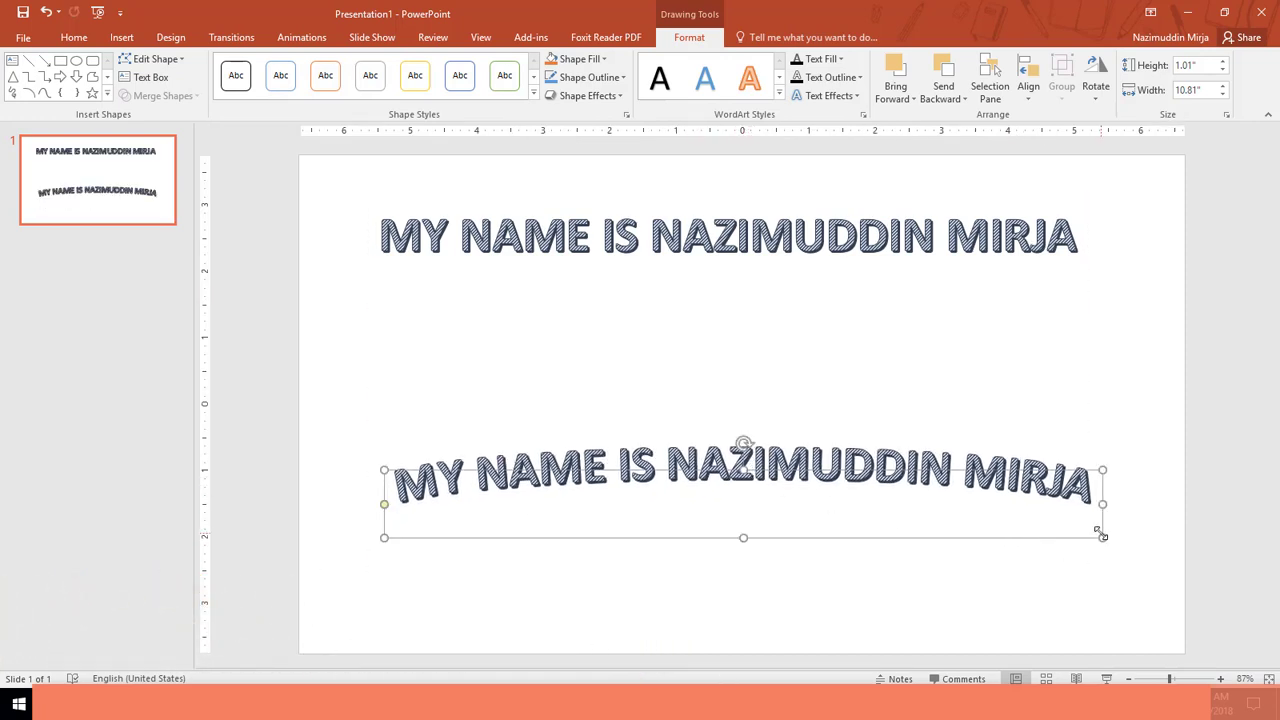
mouse_move(1101, 537)
left_mouse_down()
mouse_move(1010, 632)
mouse_move(971, 651)
left_mouse_up()
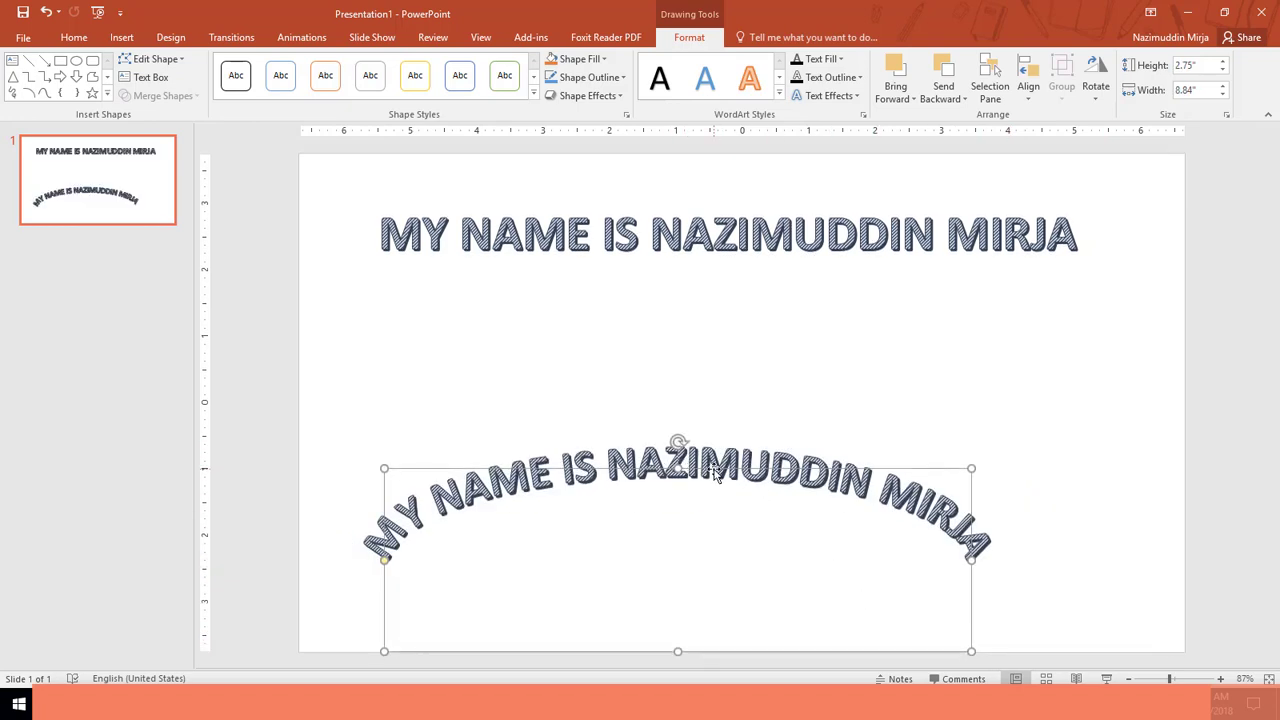
mouse_move(710, 470)
left_mouse_down()
mouse_move(790, 270)
mouse_move(773, 283)
left_mouse_up()
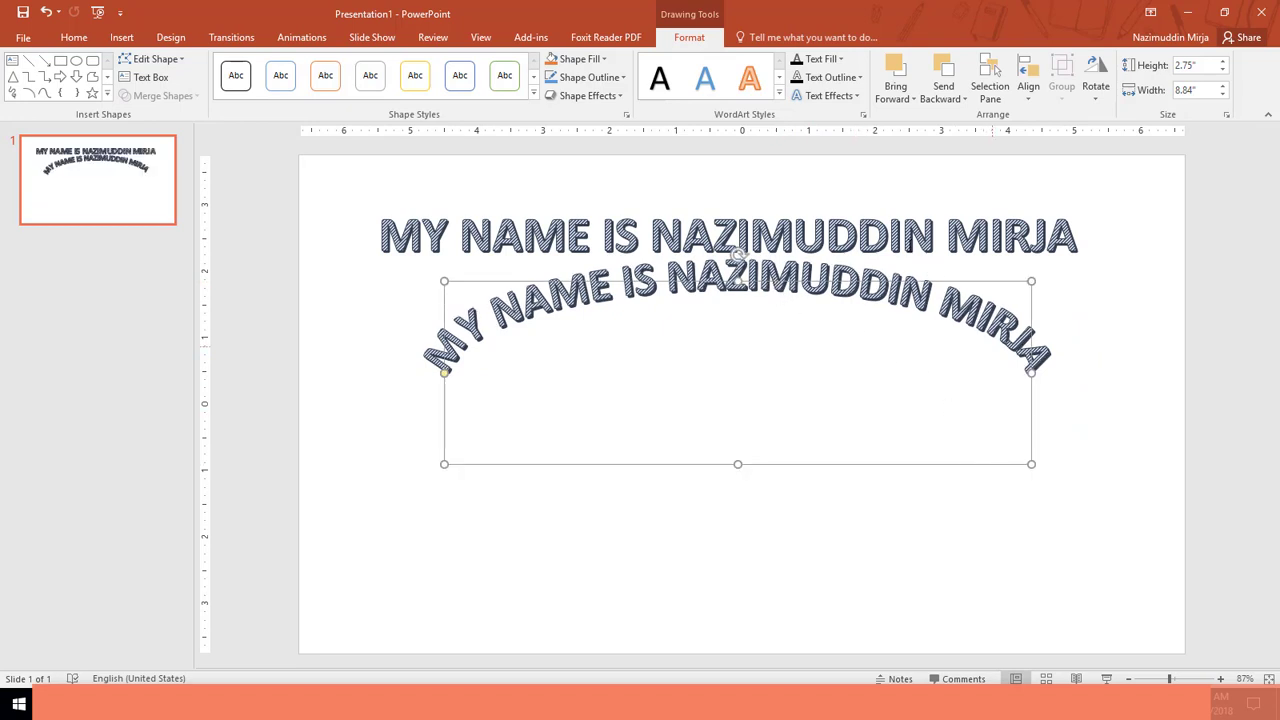
Delete the straight title WordArt from the top of the slide.
left_click(967, 222)
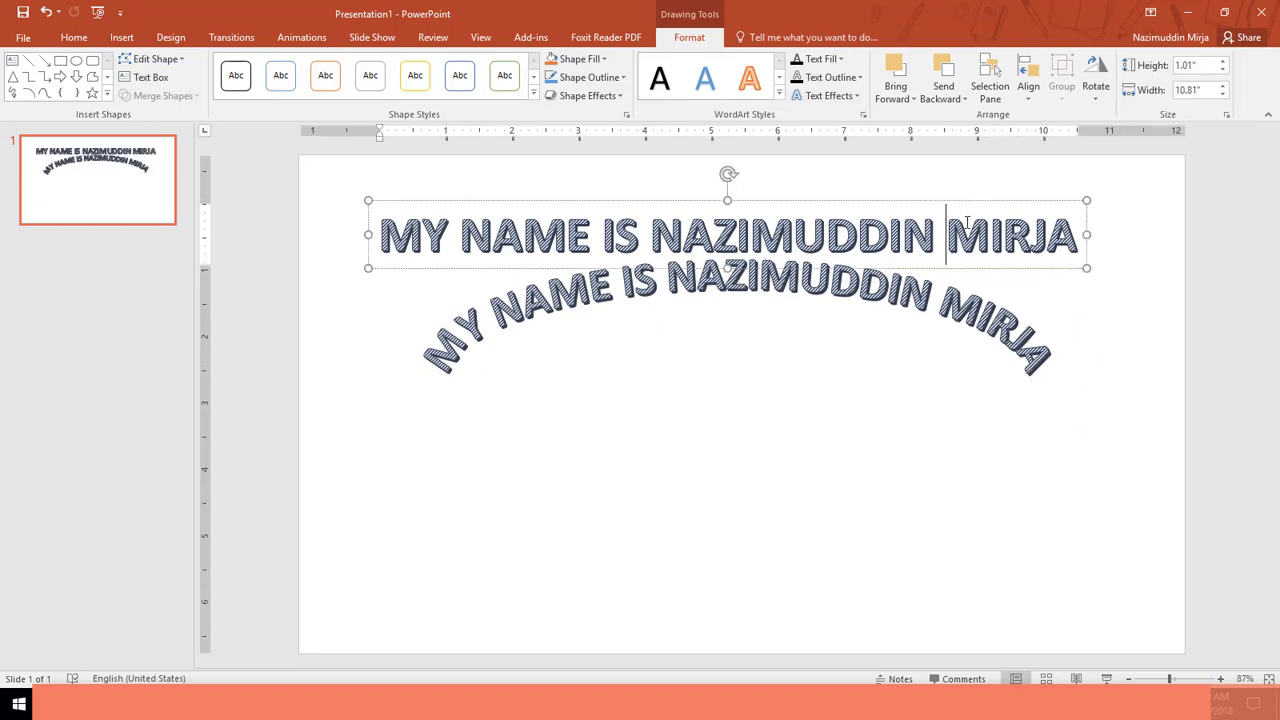
left_click(1003, 201)
key("Delete")
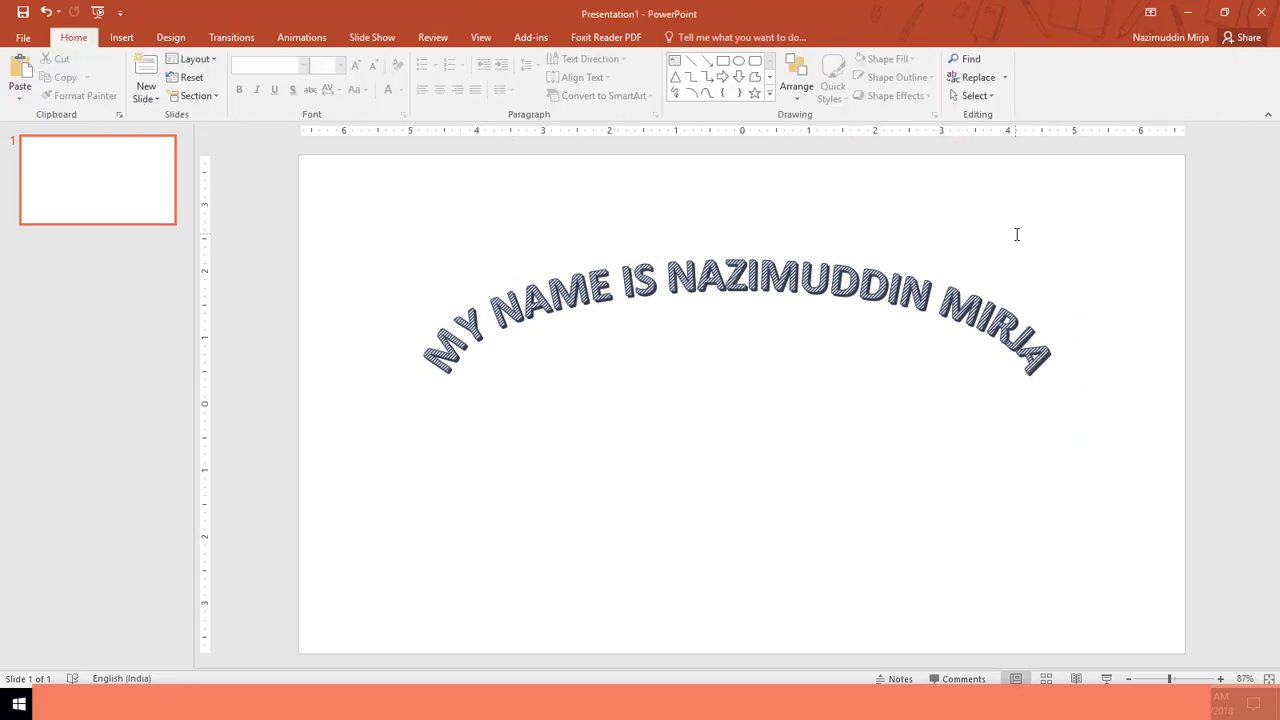
Move the arched name higher and resize it to 3.37" by 7.11".
left_click(882, 283)
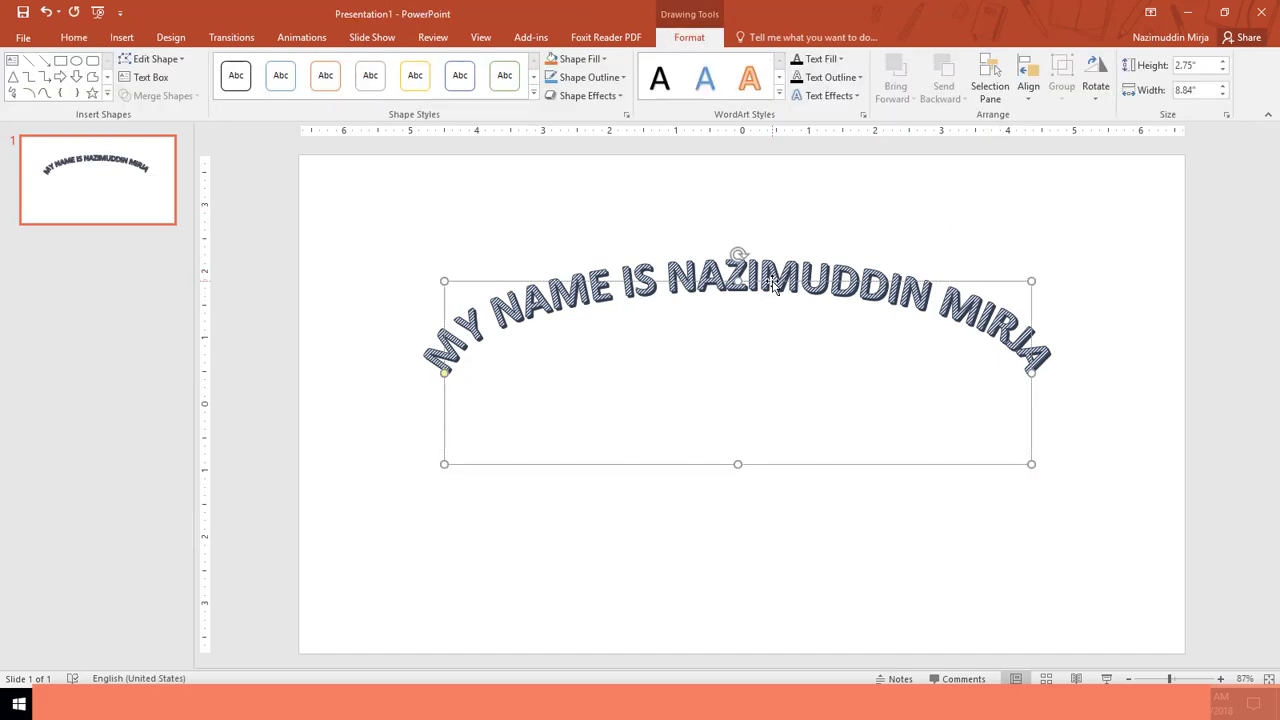
left_click_drag(600, 465, 594, 376)
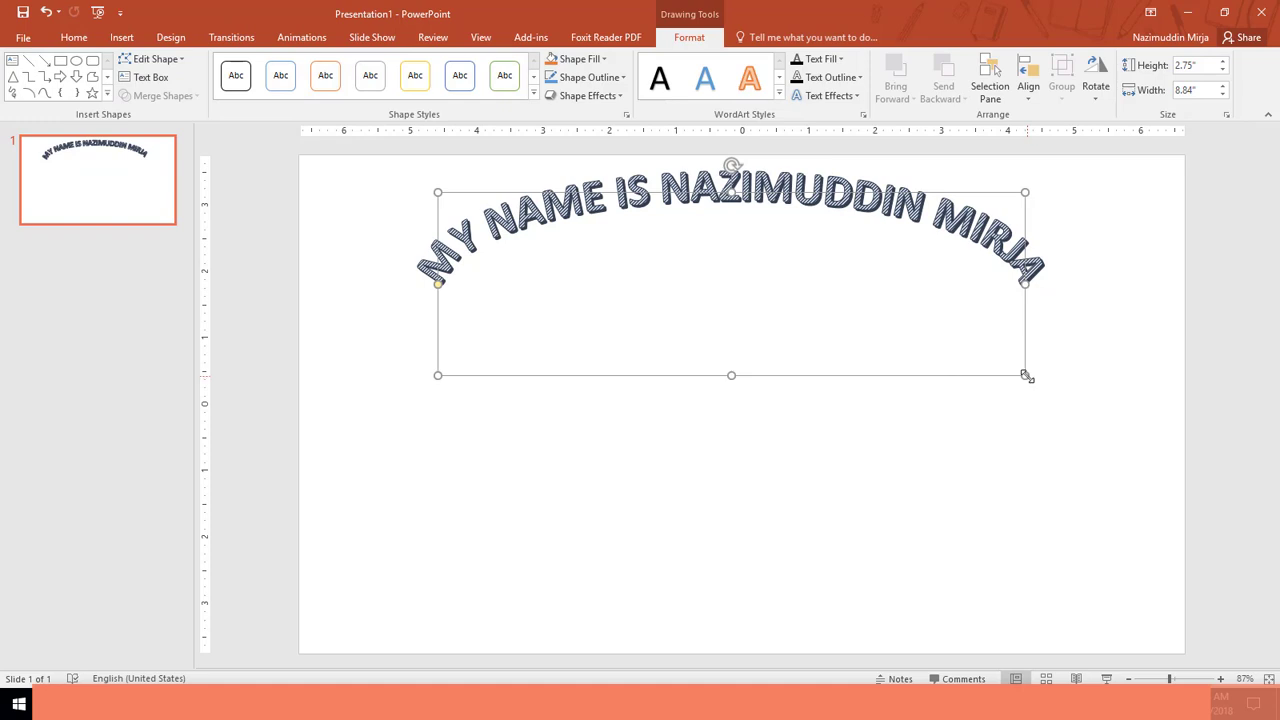
left_click_drag(1025, 375, 910, 416)
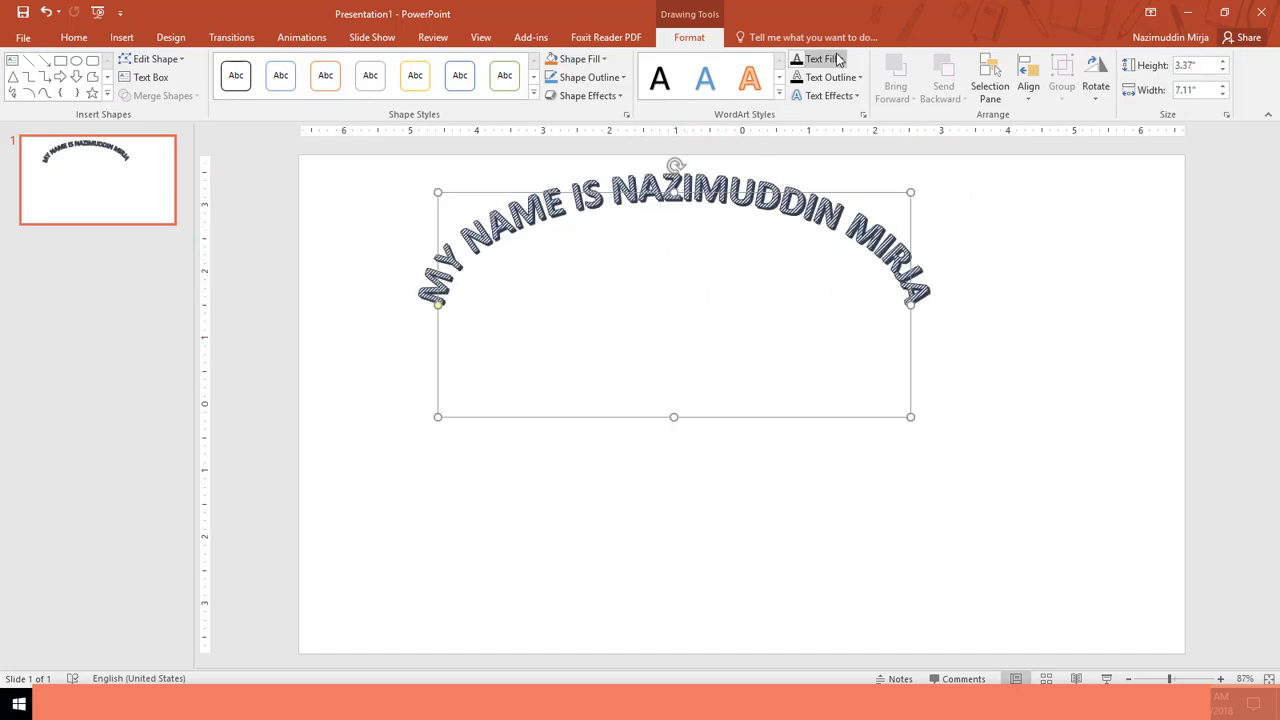
Switch the name WordArt's transform from a Warp style to Follow Path Circle.
left_click(826, 96)
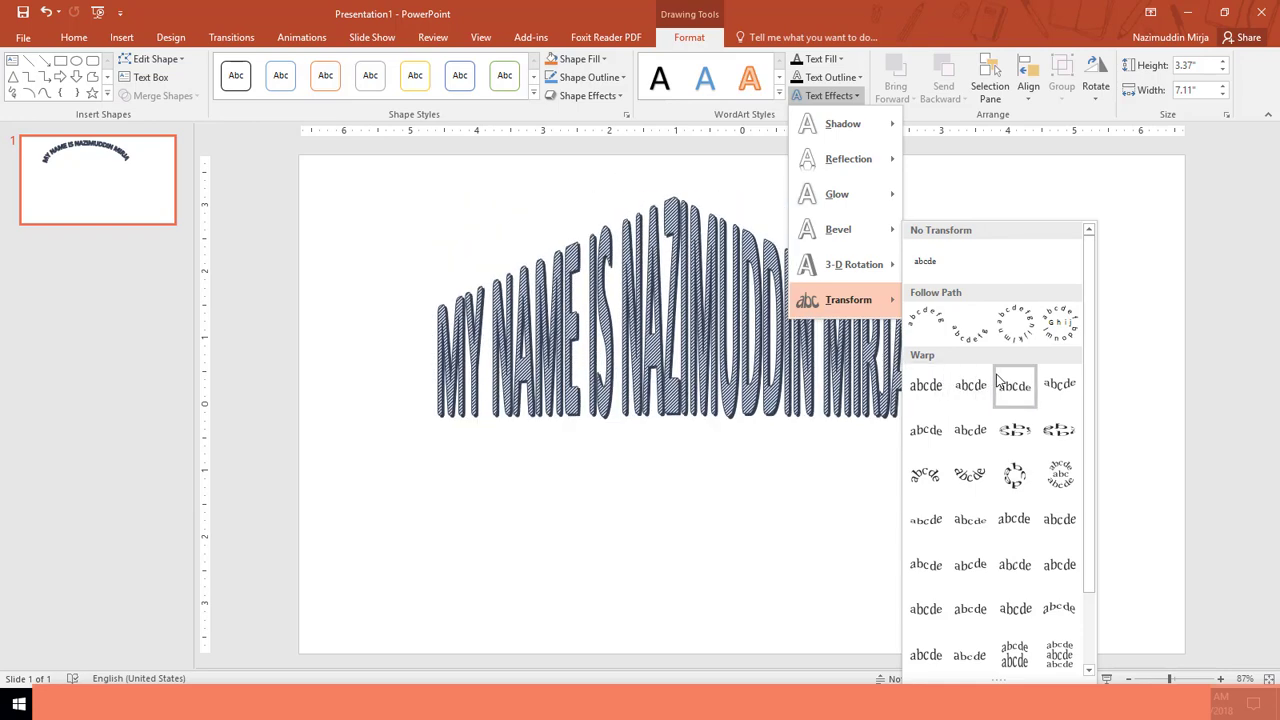
left_click(1034, 430)
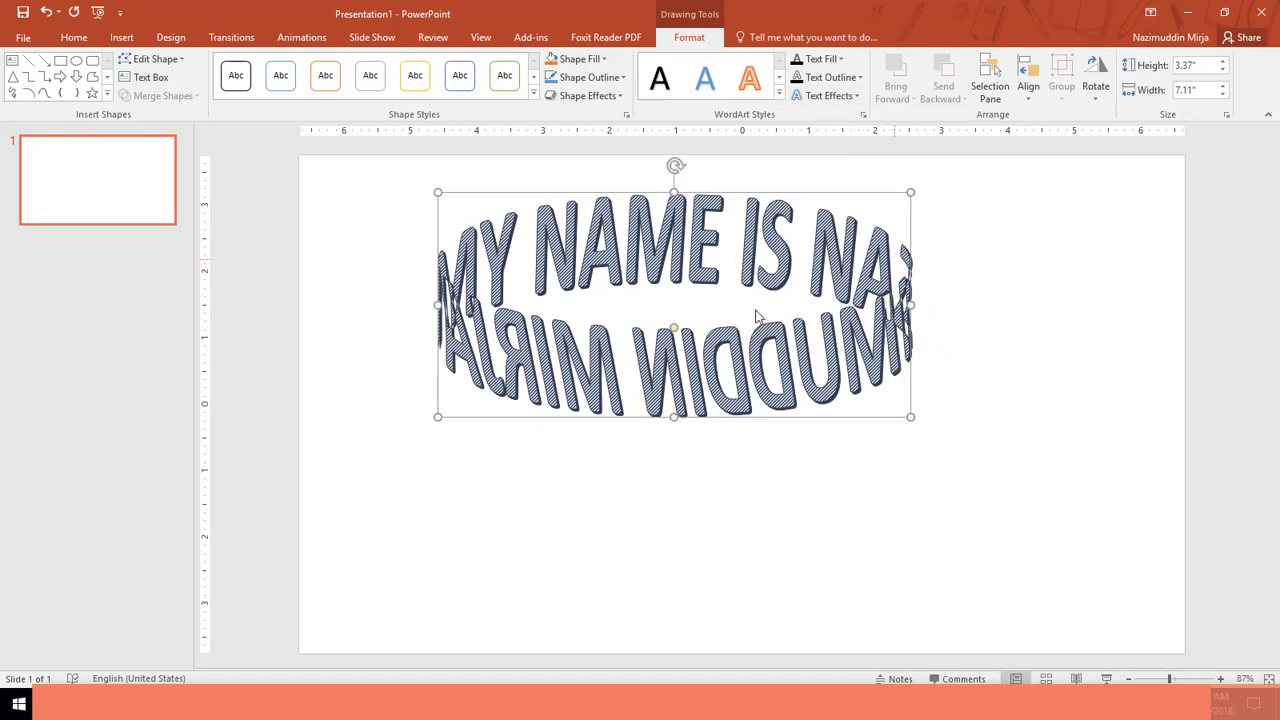
left_click(829, 95)
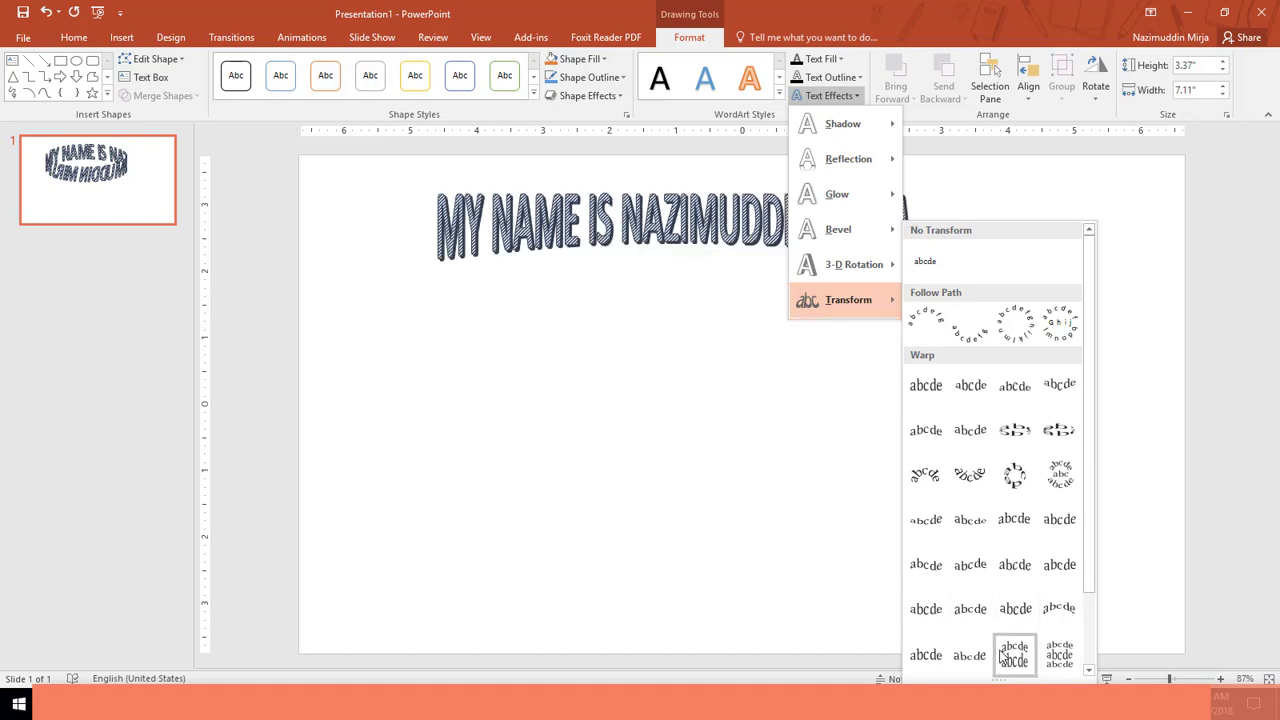
scroll(928, 663, "down", 2)
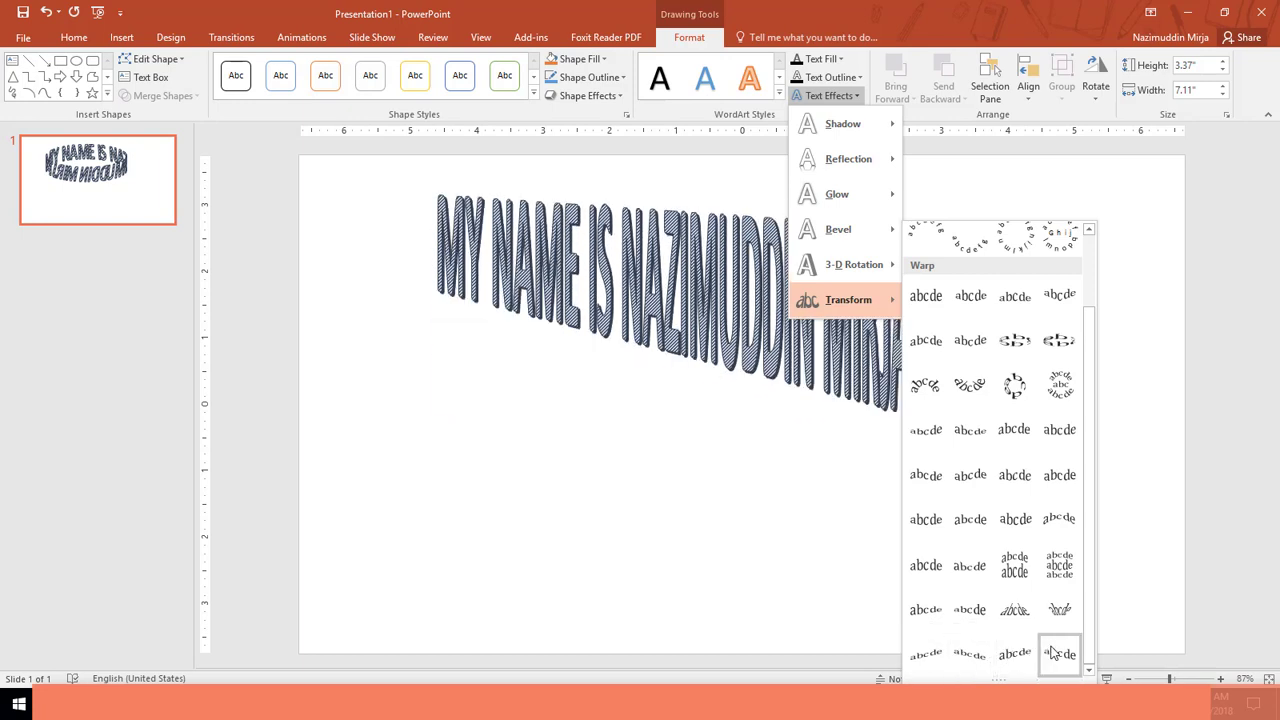
scroll(1040, 480, "up", 2)
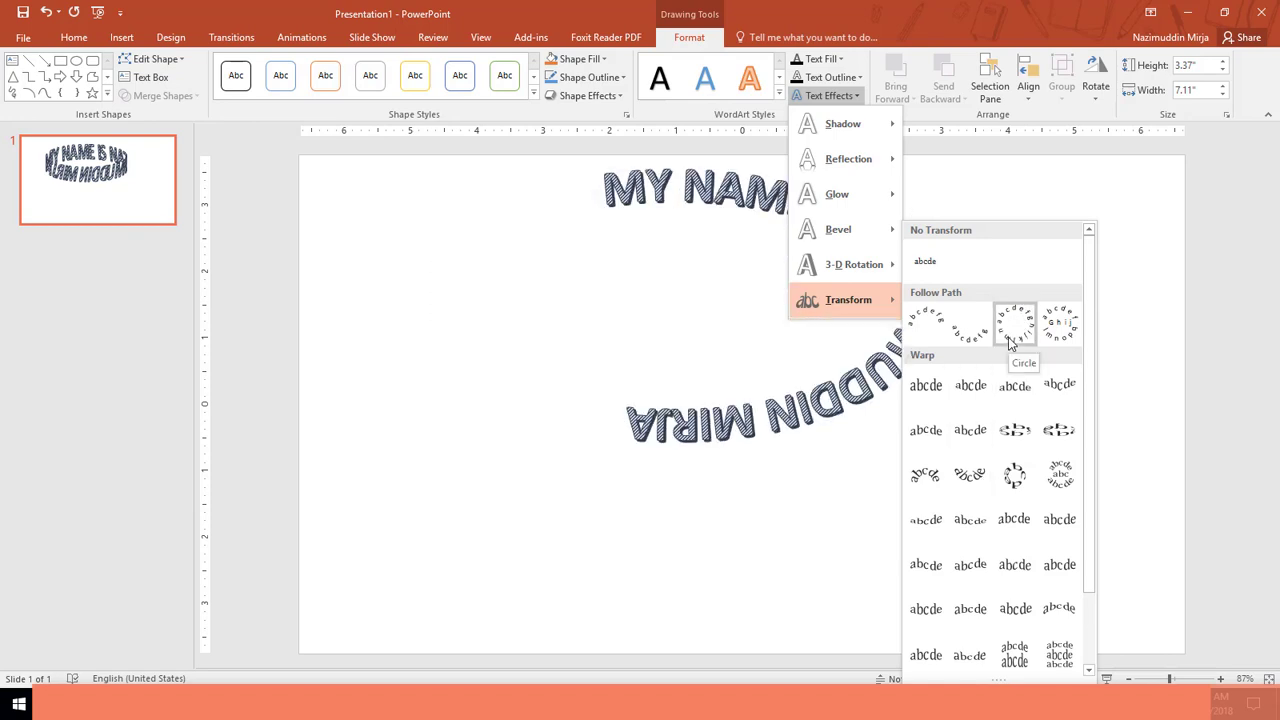
left_click(1012, 325)
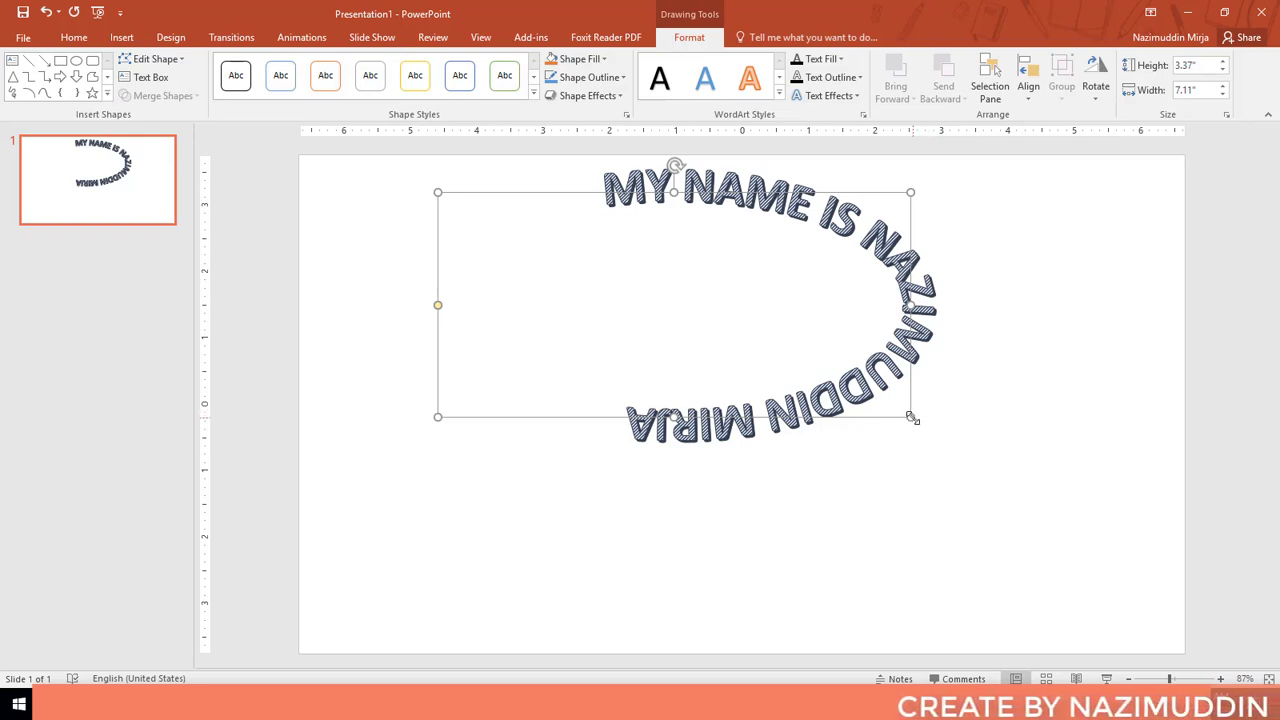
Shrink the circular name to 3.06" by 3.62" so it closes into a ring, then shift it right.
left_click_drag(910, 417, 913, 418)
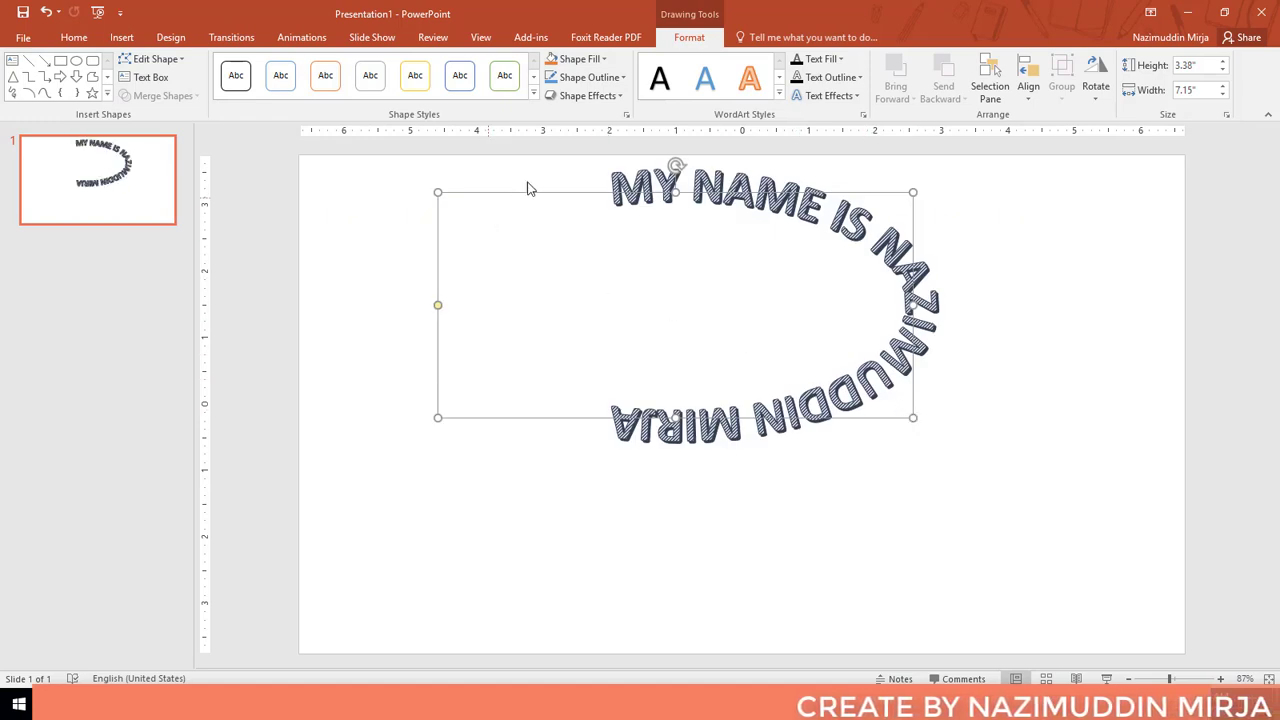
left_click_drag(913, 418, 678, 396)
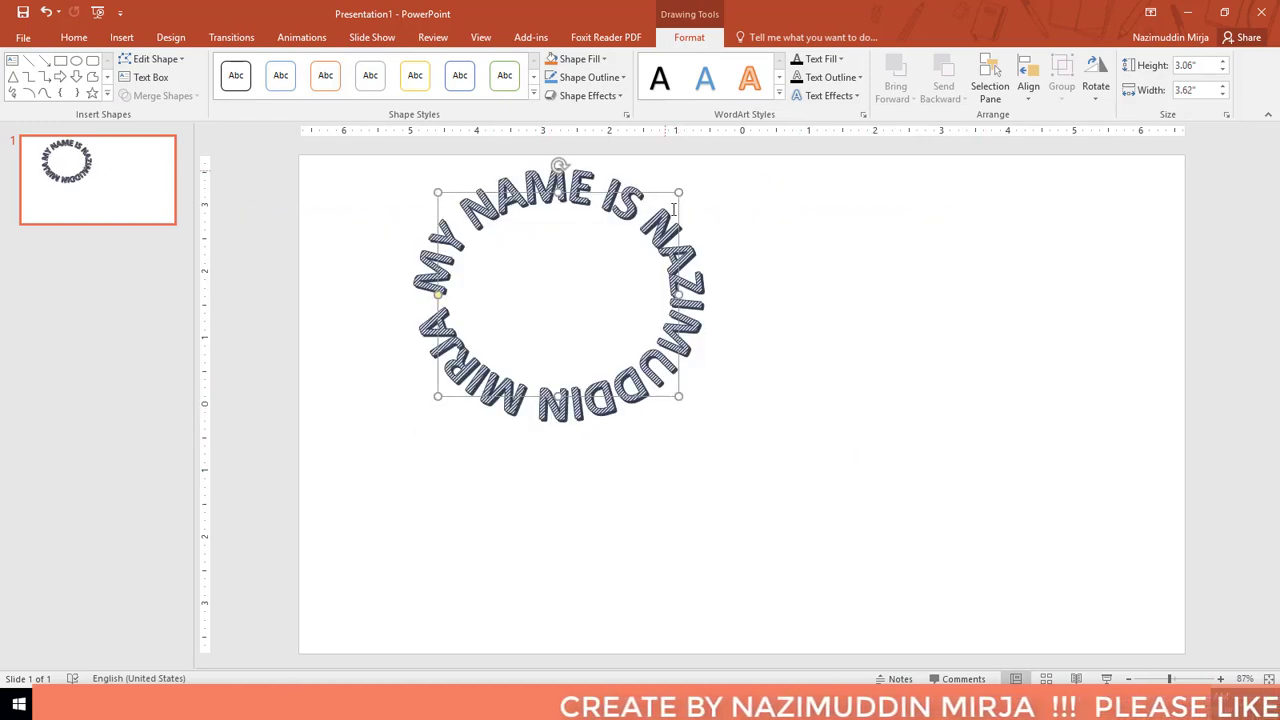
left_click_drag(617, 175, 862, 197)
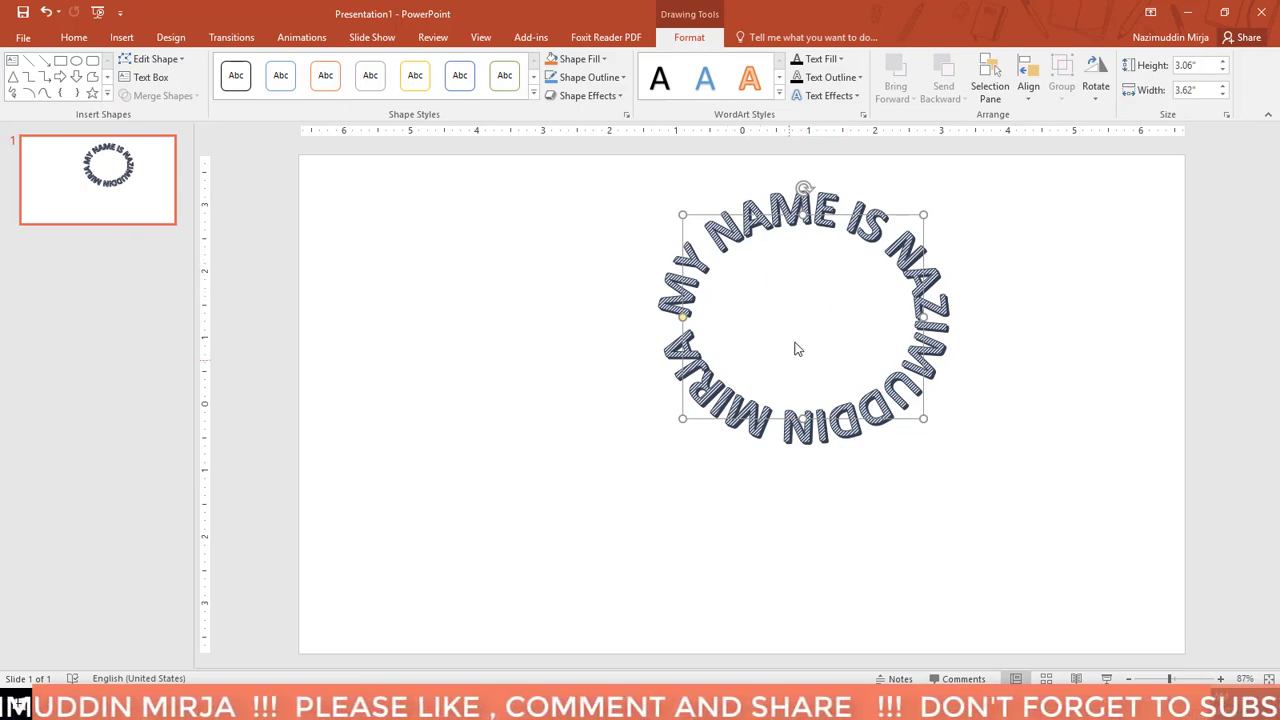
left_click(121, 38)
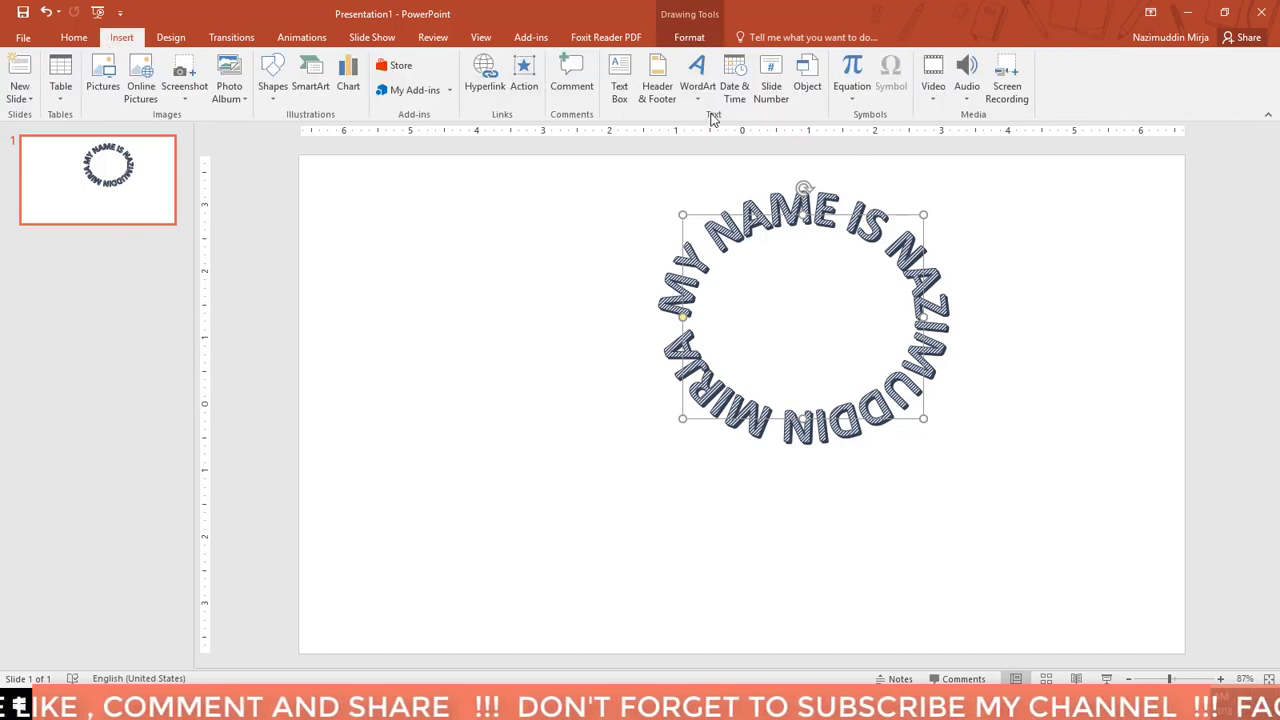
Insert orange outlined WordArt reading '1999' and place it in the centre of the name ring.
left_click(697, 80)
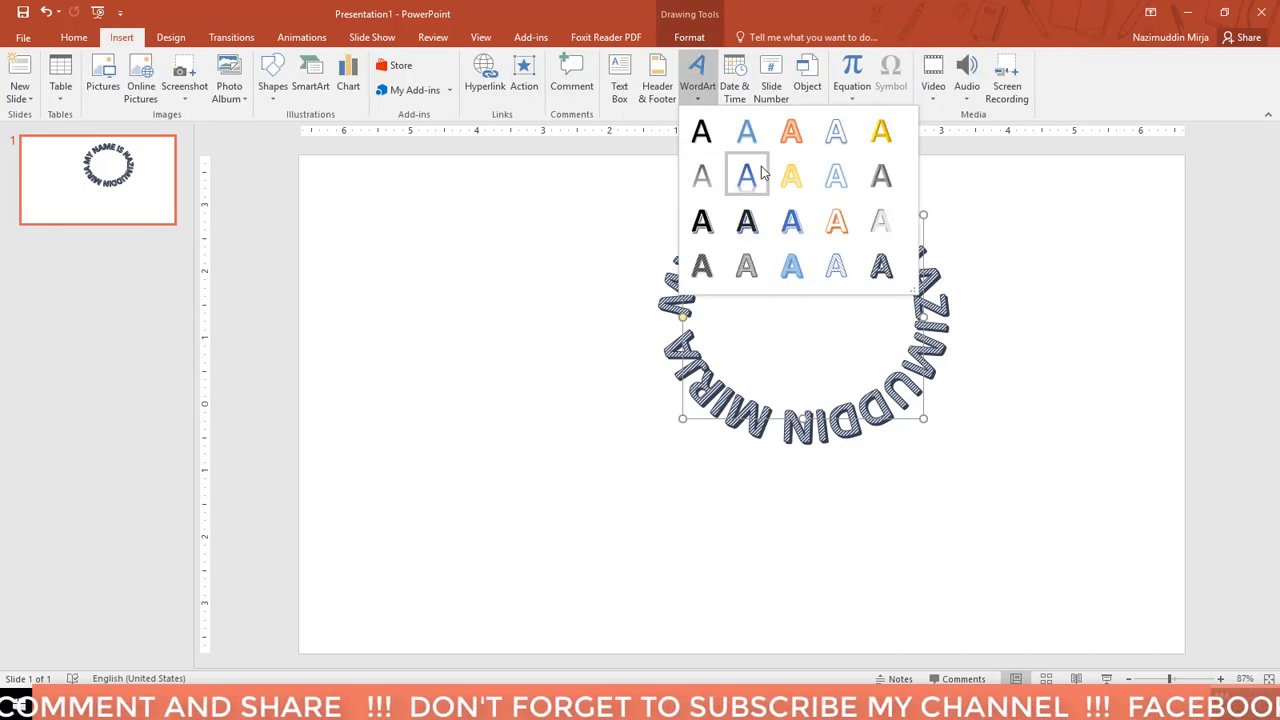
left_click(836, 221)
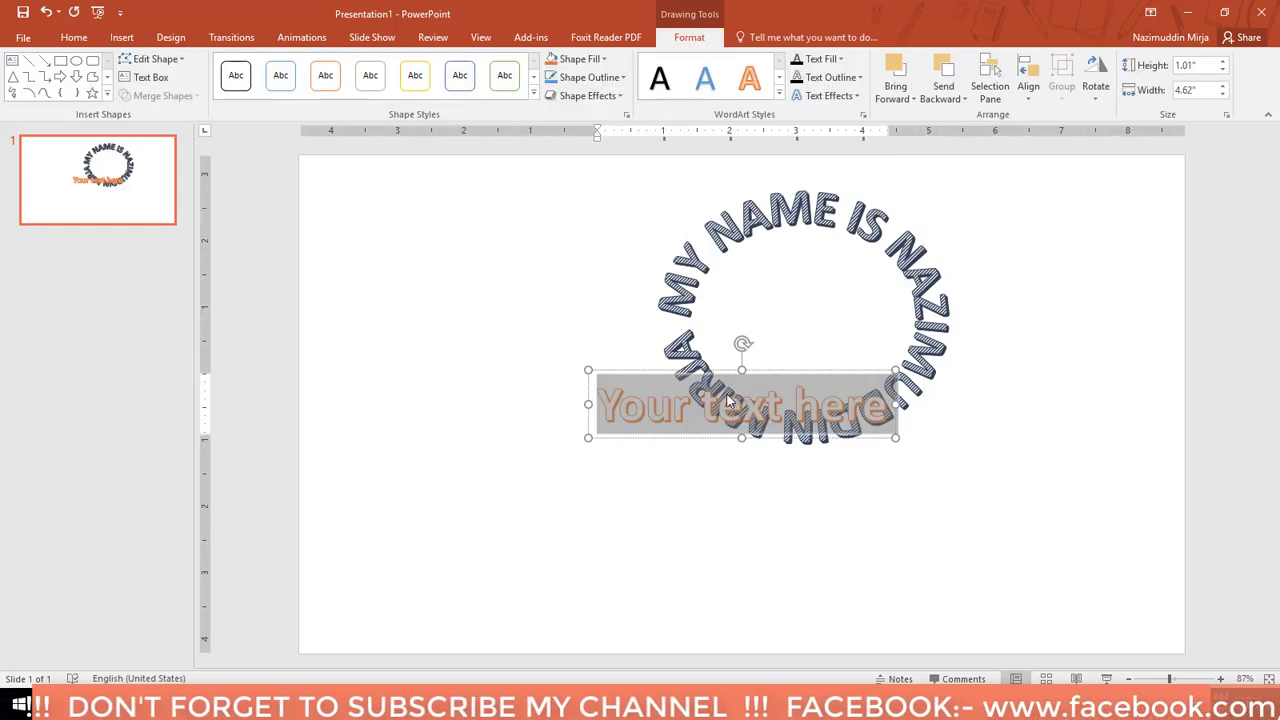
key("BackSpace")
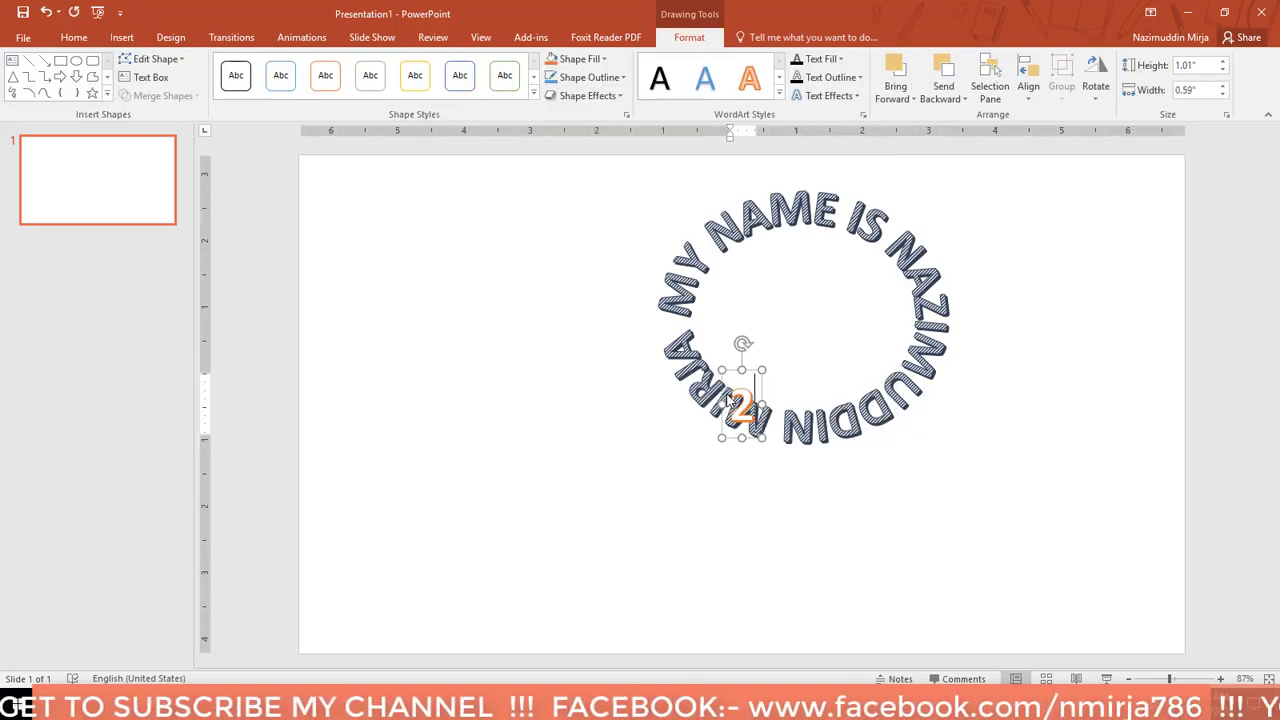
type("1999")
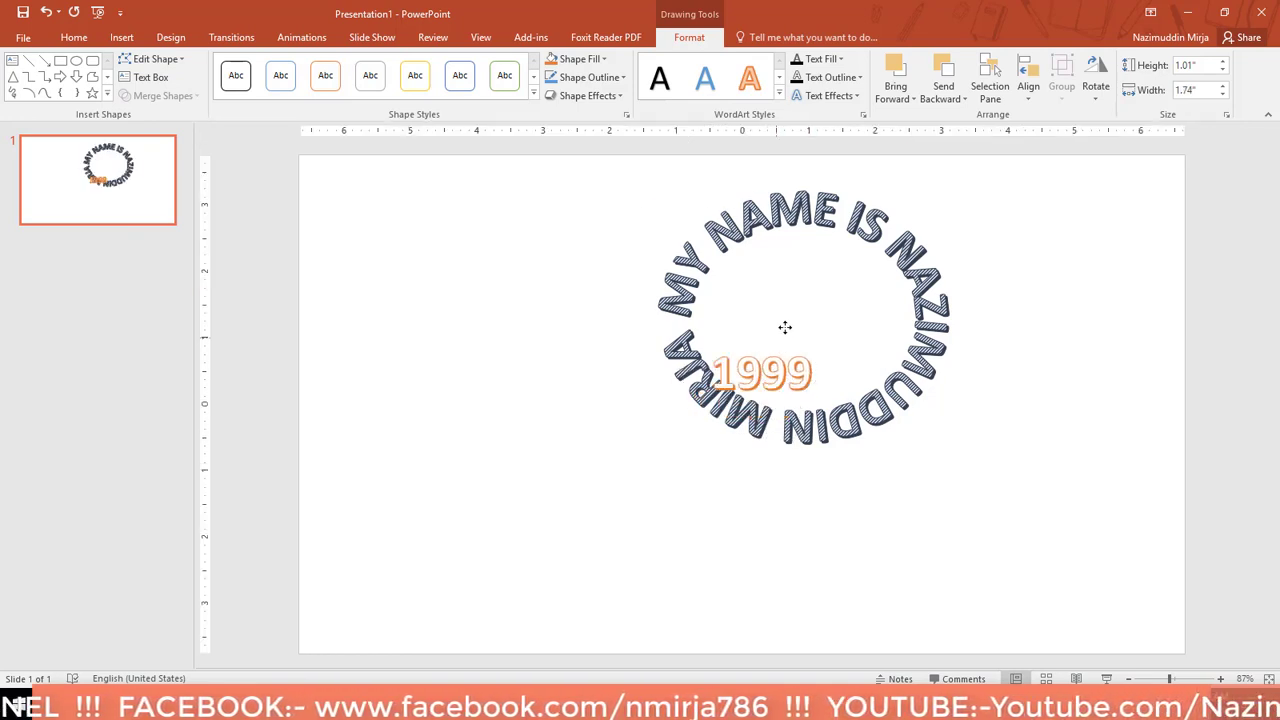
left_click_drag(756, 374, 823, 279)
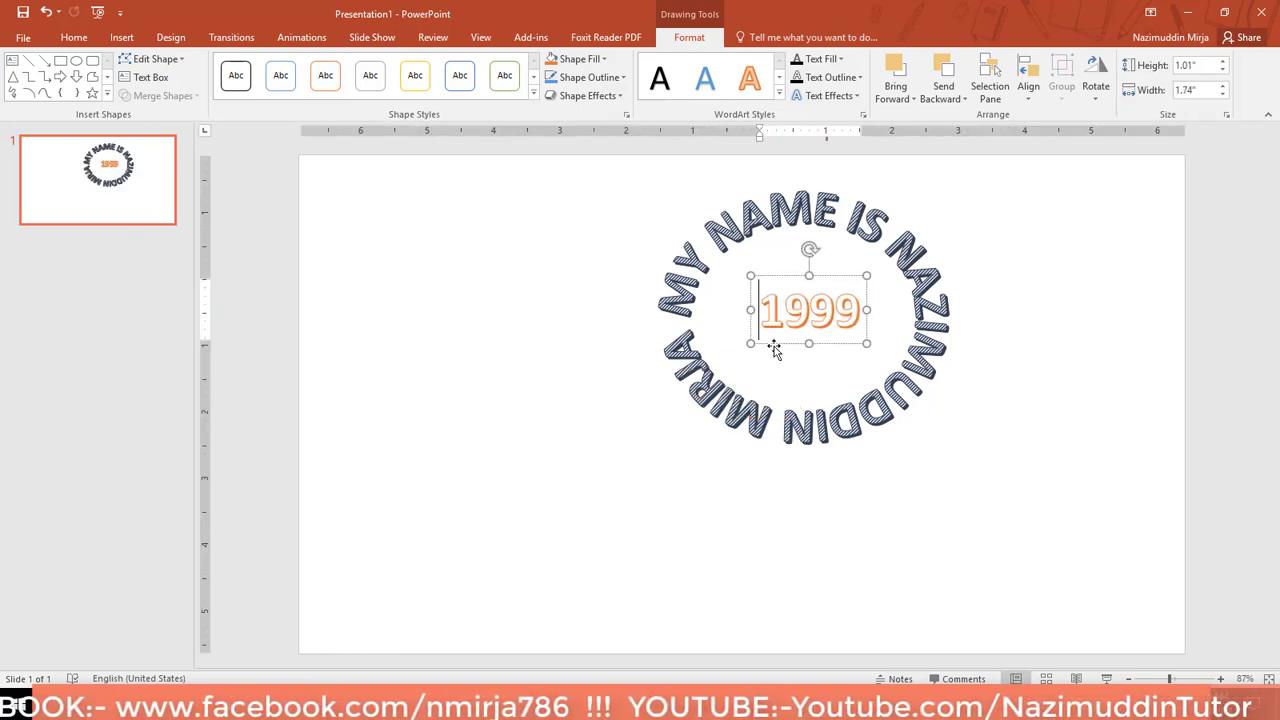